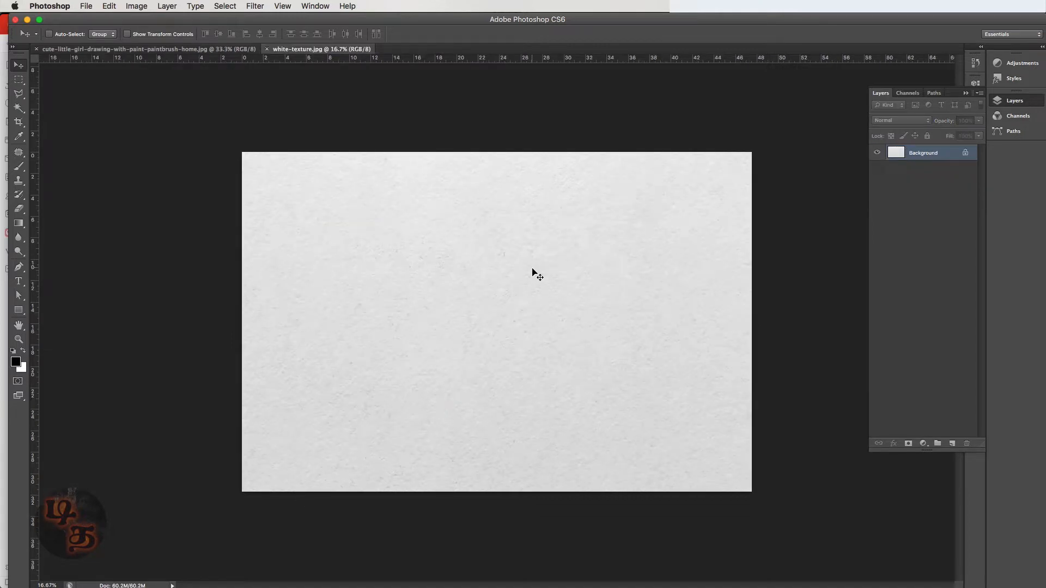
mouse_move(521, 249)
mouse_down()
mouse_move(585, 239)
mouse_move(519, 238)
mouse_up()
click(204, 49)
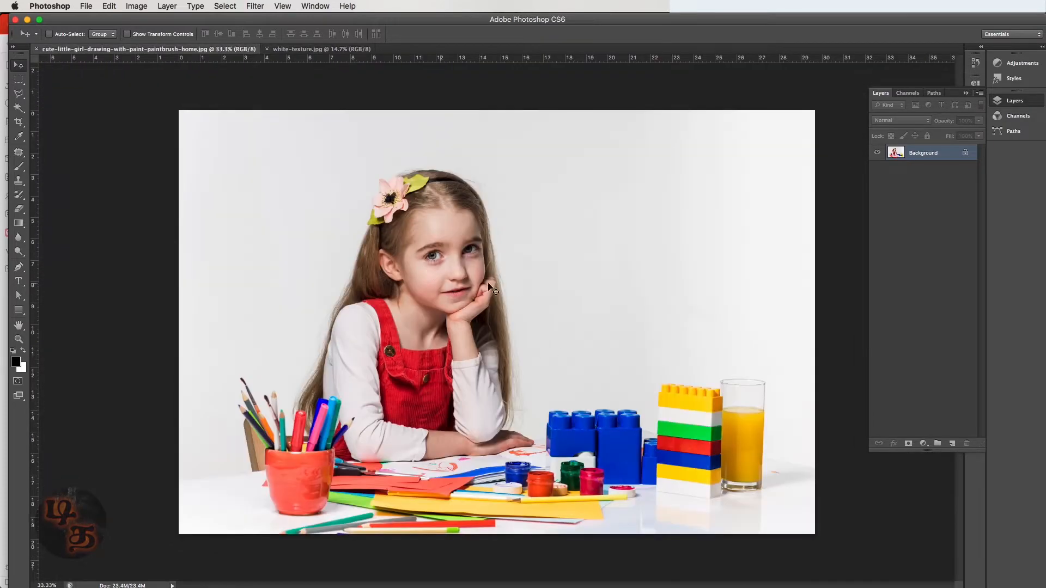
drag(432, 272, 466, 267)
click(348, 52)
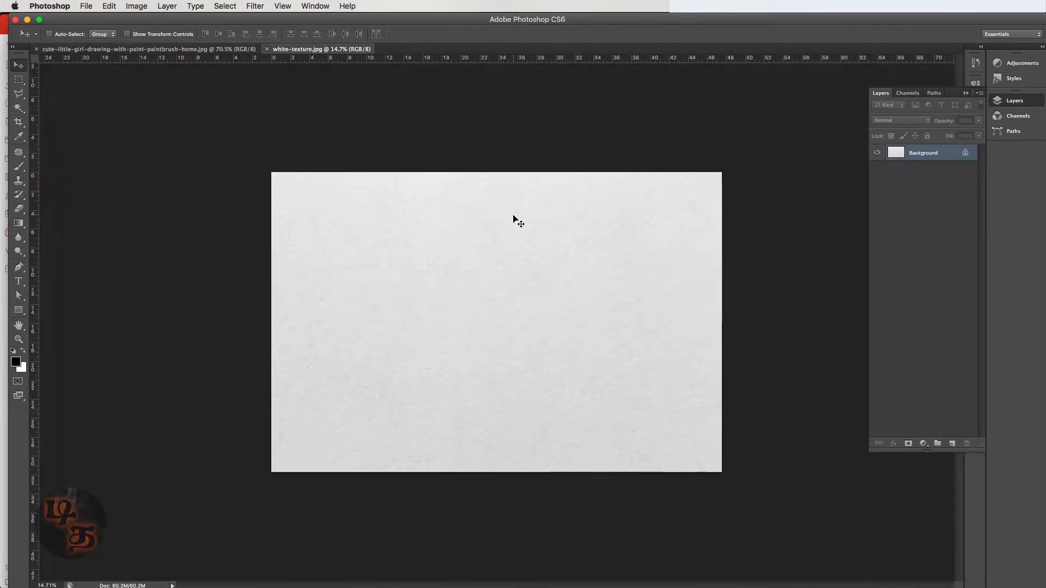
Create a new A4 document from the International Paper preset with the resolution set to 500 pixels/inch.
key(super+n)
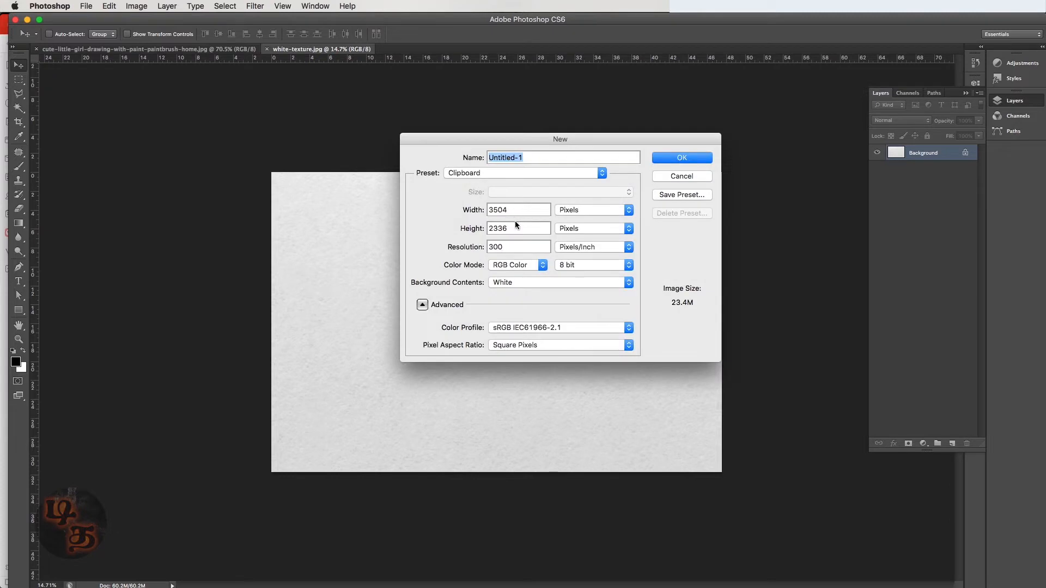
click(509, 173)
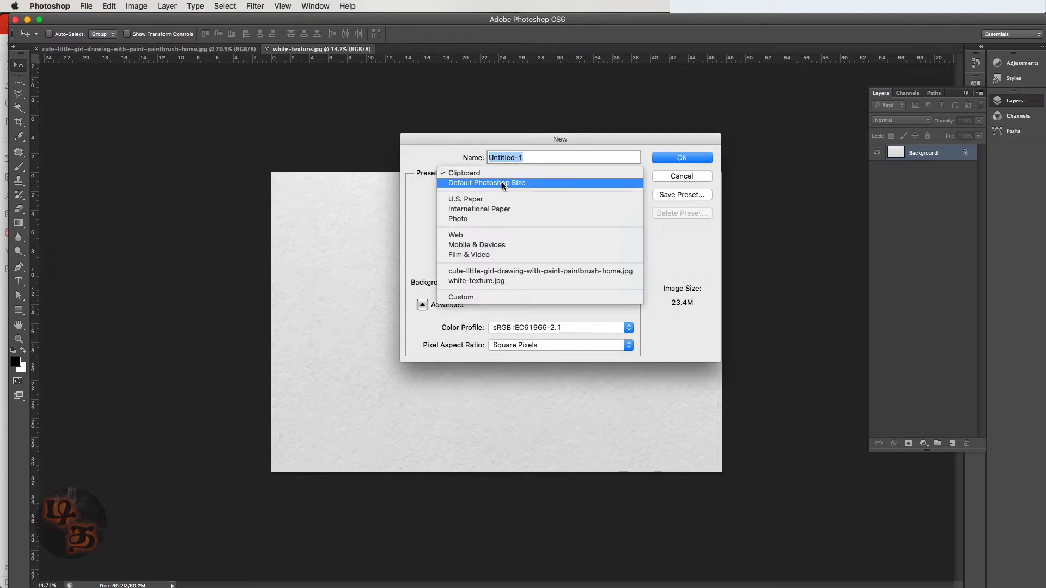
click(503, 210)
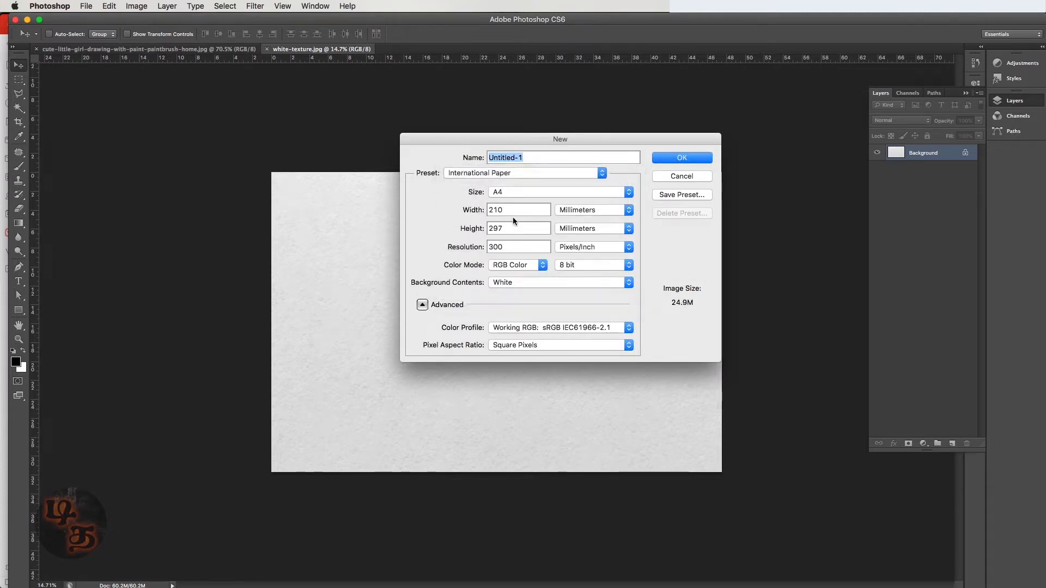
double_click(505, 246)
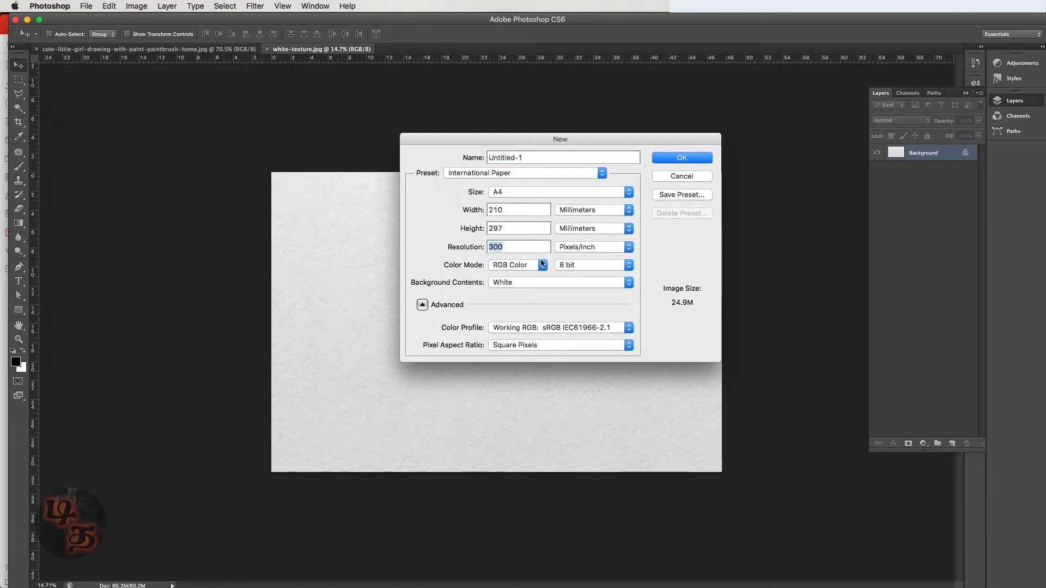
text(500)
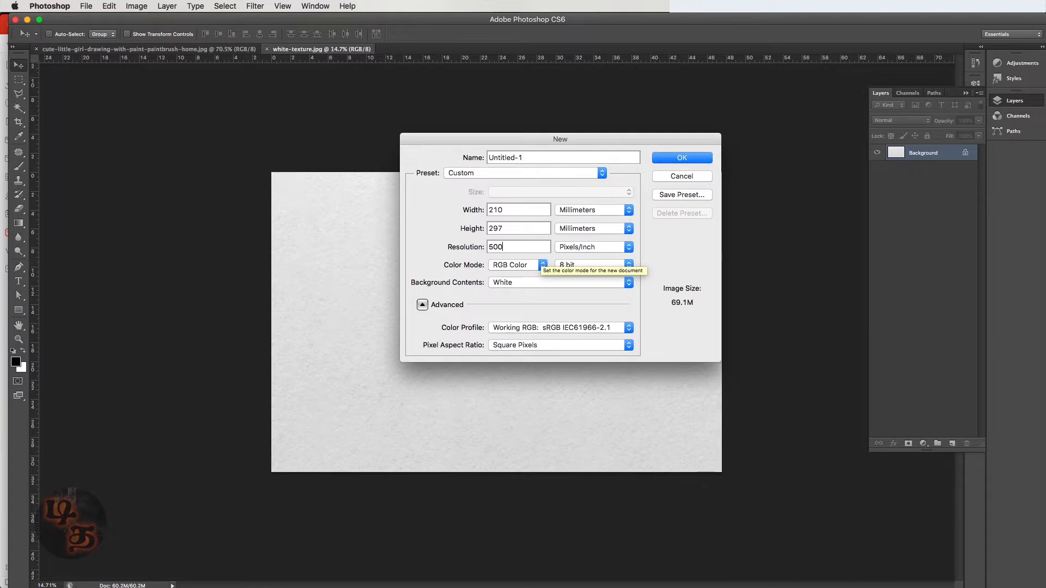
click(681, 158)
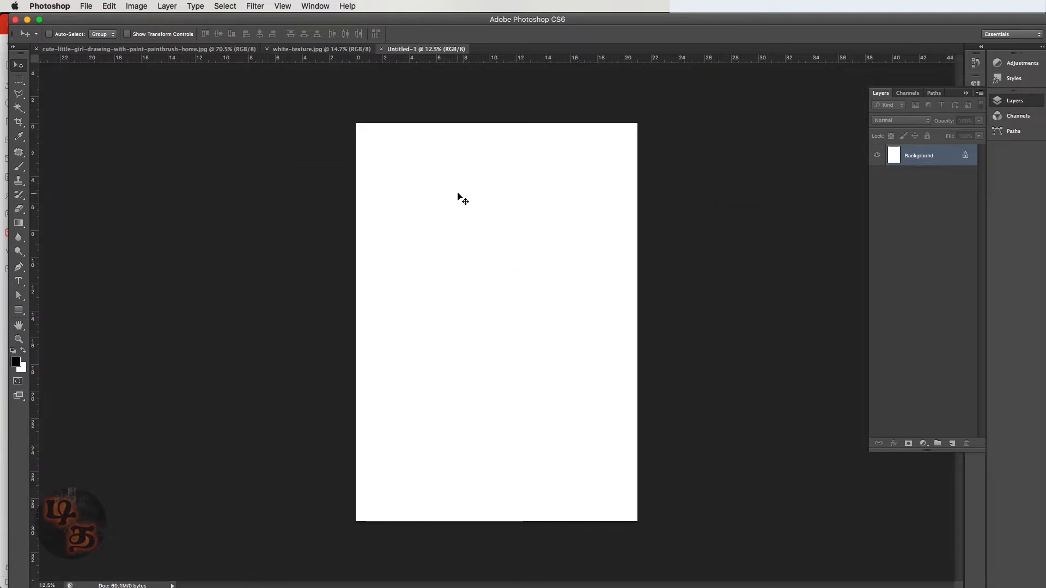
Copy the white-texture.jpg image into the new A4 document and centre it roughly on the page.
click(327, 49)
mouse_move(469, 201)
mouse_down()
mouse_move(435, 69)
mouse_move(417, 49)
mouse_move(481, 212)
mouse_up()
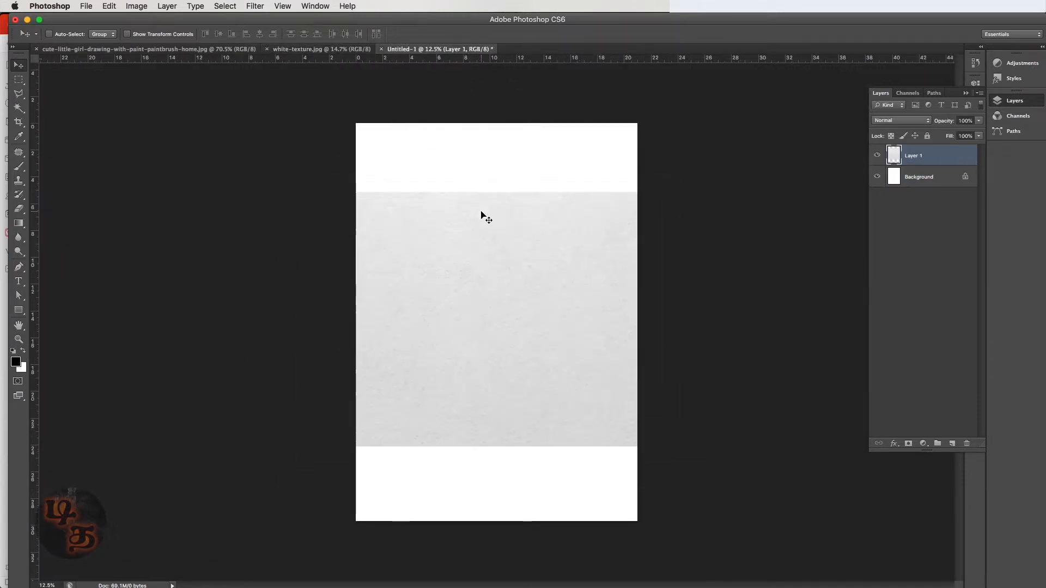
mouse_move(480, 262)
mouse_down()
mouse_move(463, 256)
mouse_move(475, 262)
mouse_up()
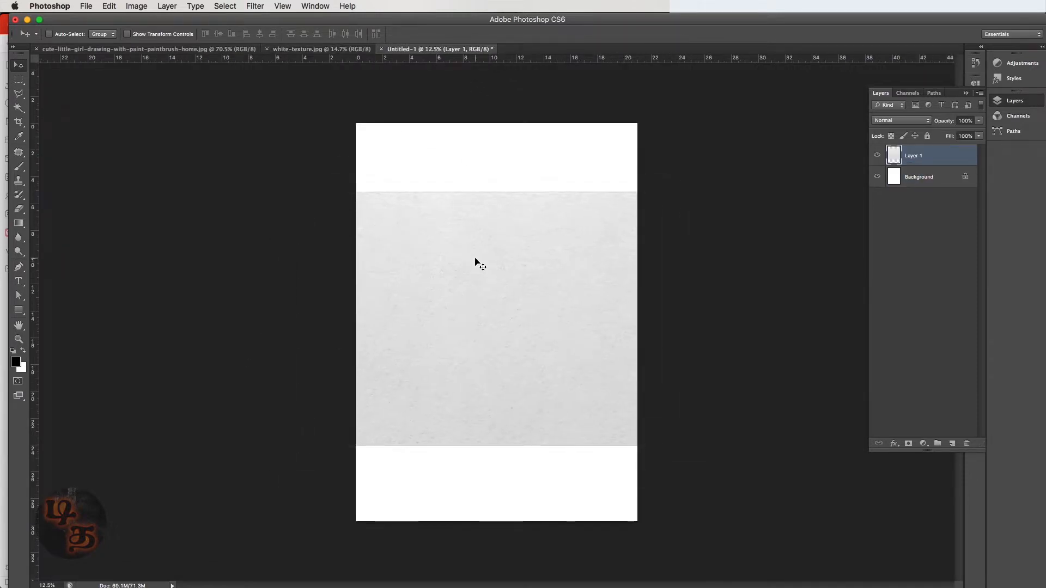
Rotate the texture layer 90° clockwise and enlarge it to cover the whole page.
key(super+t)
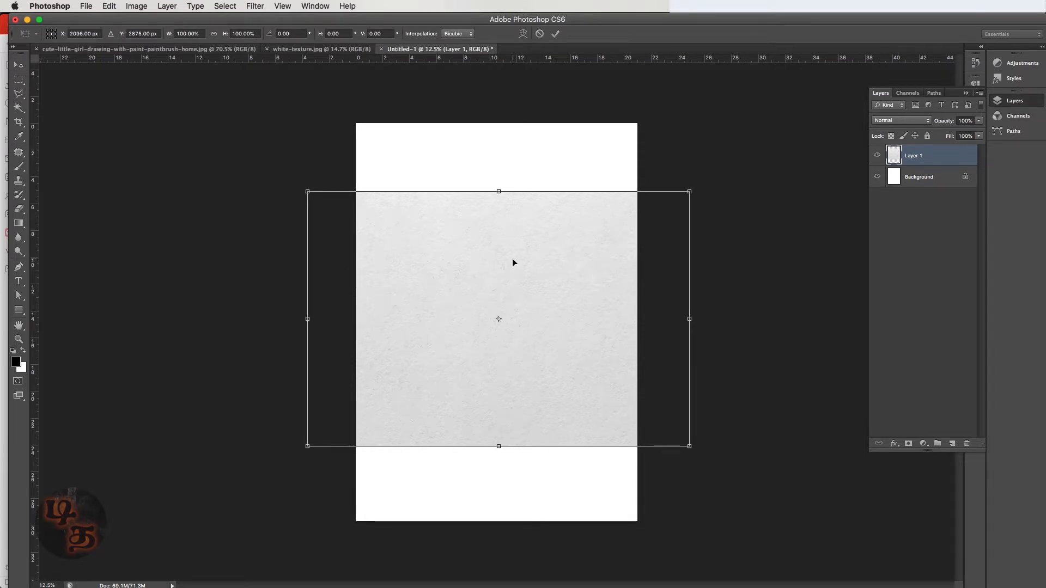
right_click(541, 224)
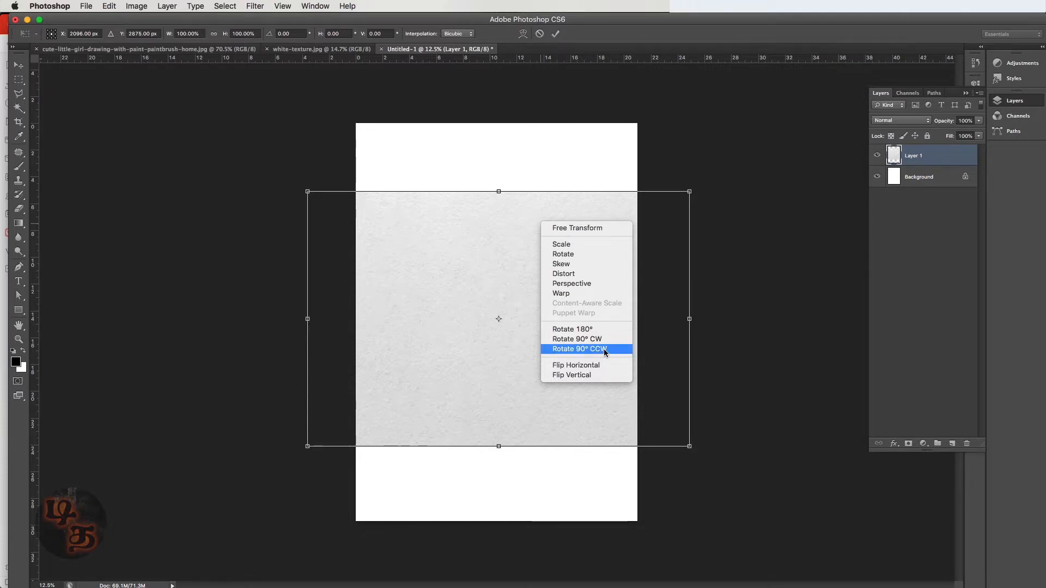
click(582, 339)
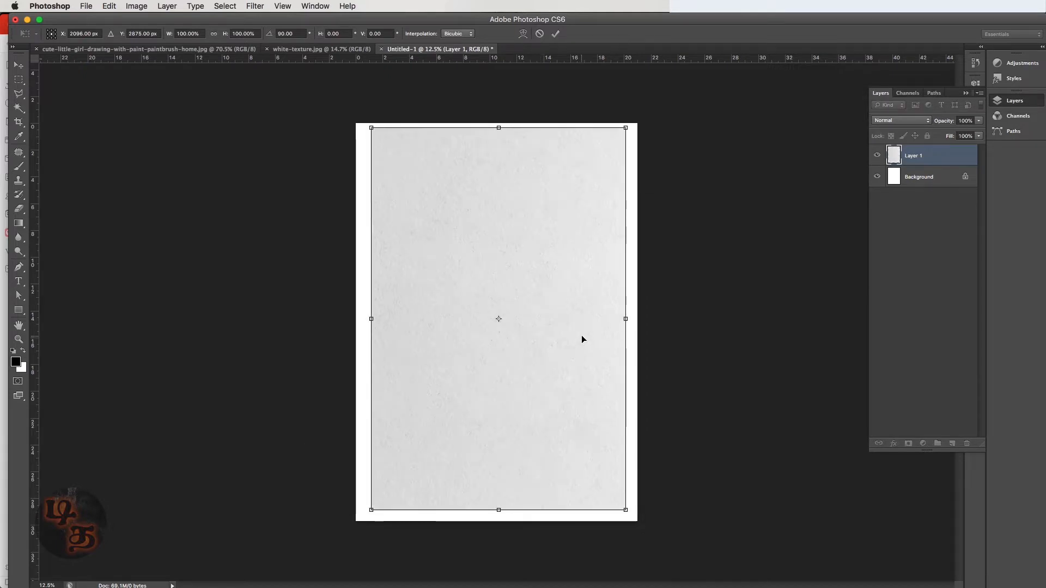
drag(626, 127, 668, 111)
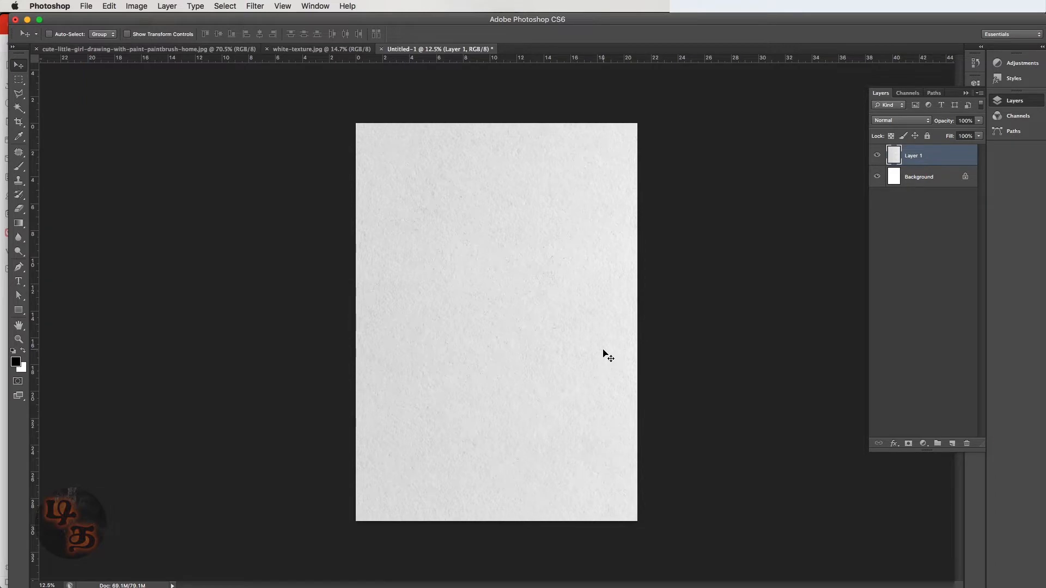
Copy the photo of the girl with paints into the A4 document as a layer above the texture.
click(213, 49)
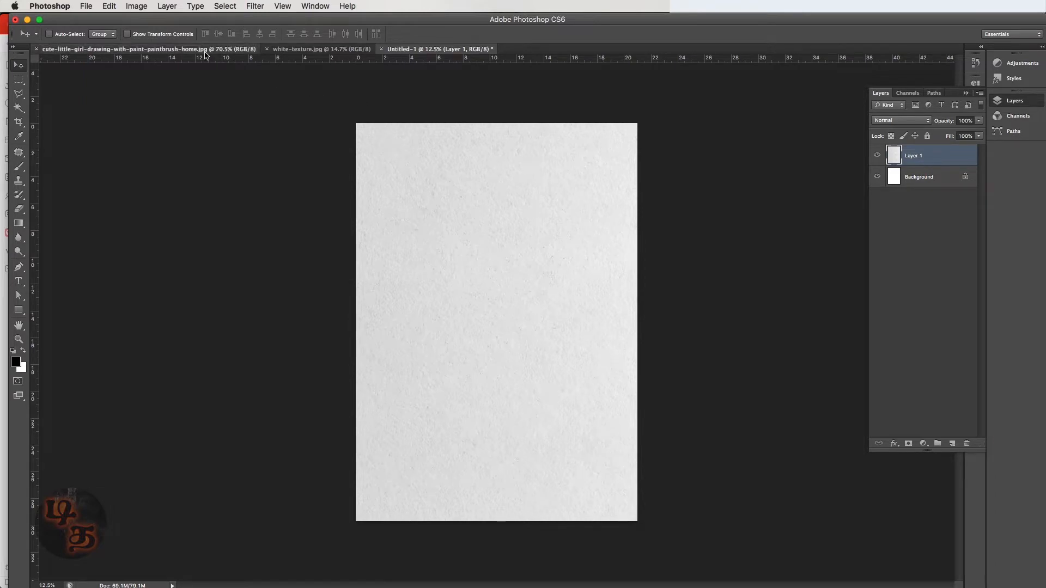
key(super+minus)
key(super+minus)
key(super+minus)
key(super+minus)
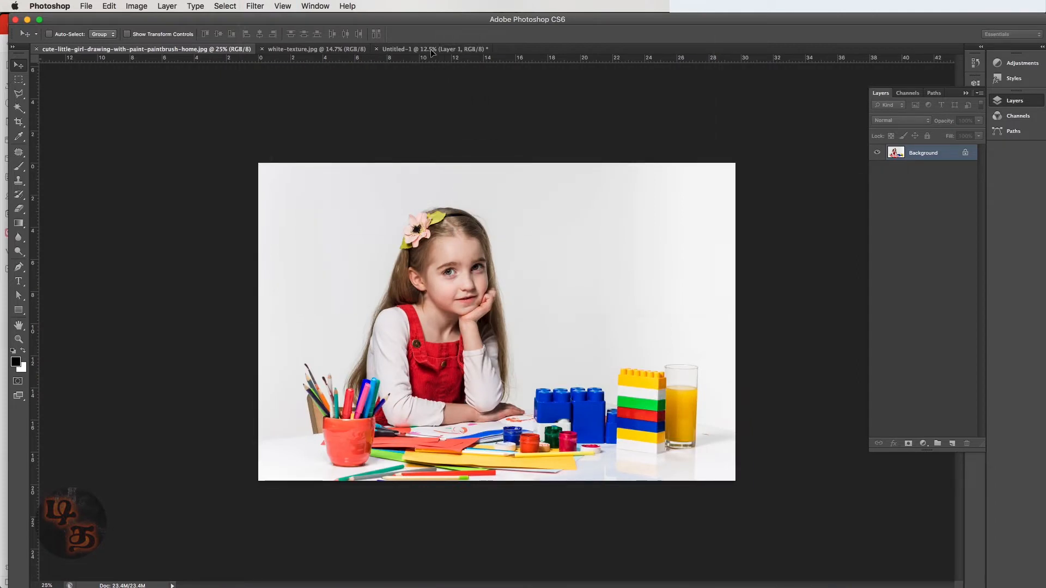
click(453, 49)
key(super+v)
drag(470, 208, 496, 276)
Scale the photo layer to about 250% and position it so the girl fills the page, leaving a texture strip below.
key(super+t)
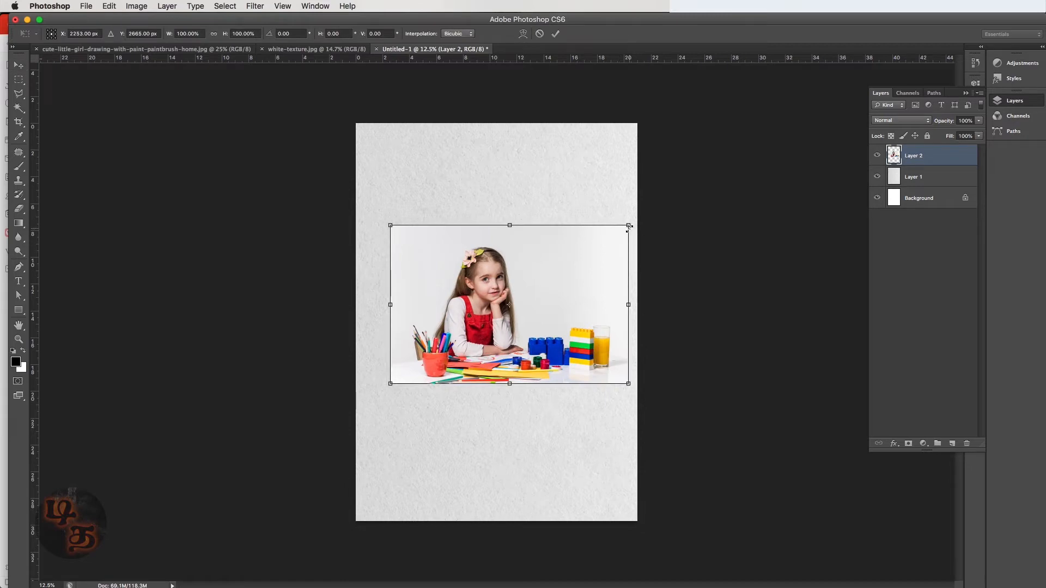
drag(627, 226, 719, 163)
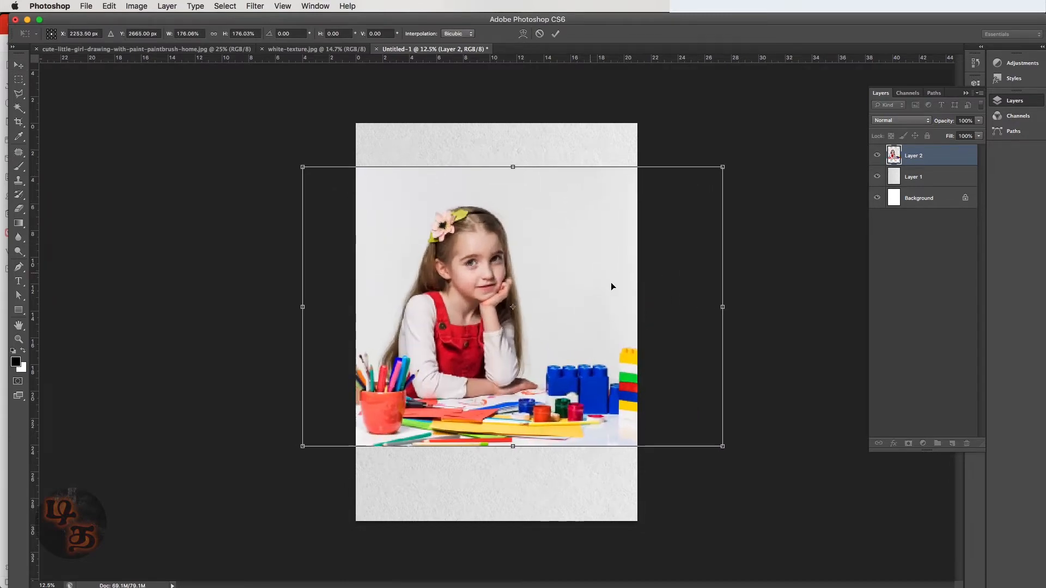
drag(610, 282, 649, 299)
drag(762, 184, 810, 152)
drag(614, 284, 619, 275)
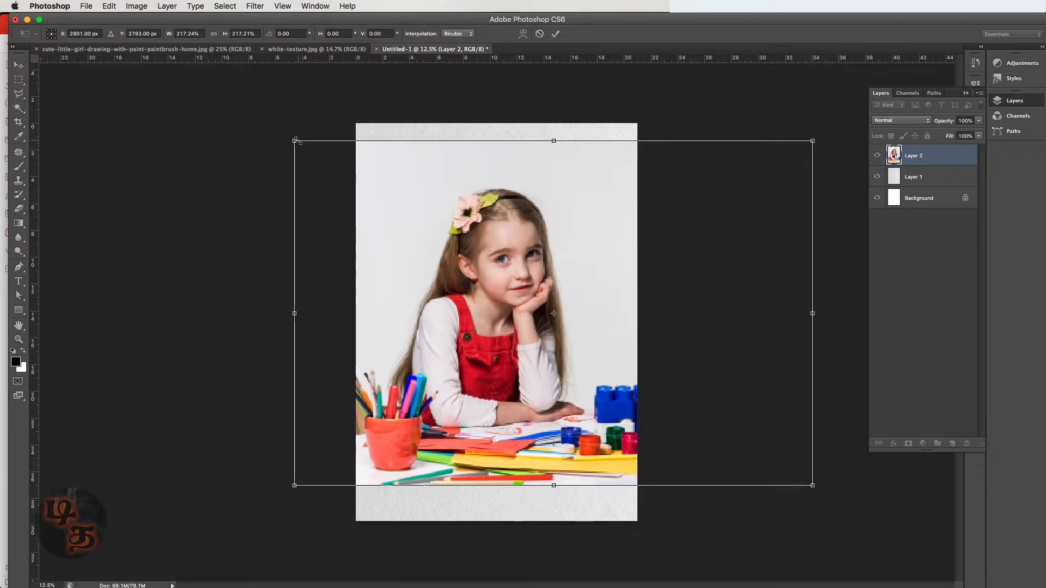
drag(294, 141, 266, 121)
drag(354, 204, 364, 204)
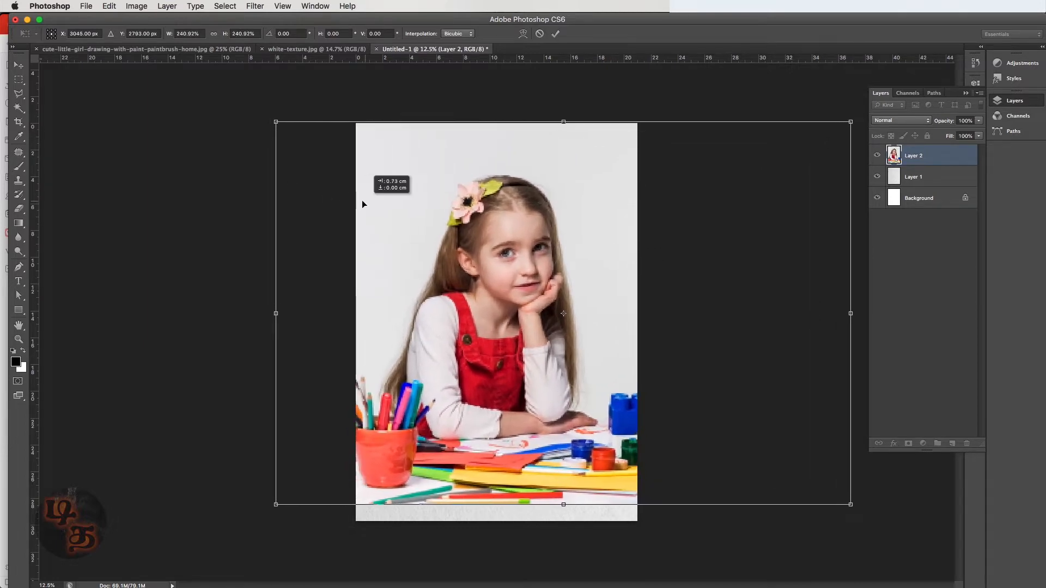
drag(276, 122, 265, 114)
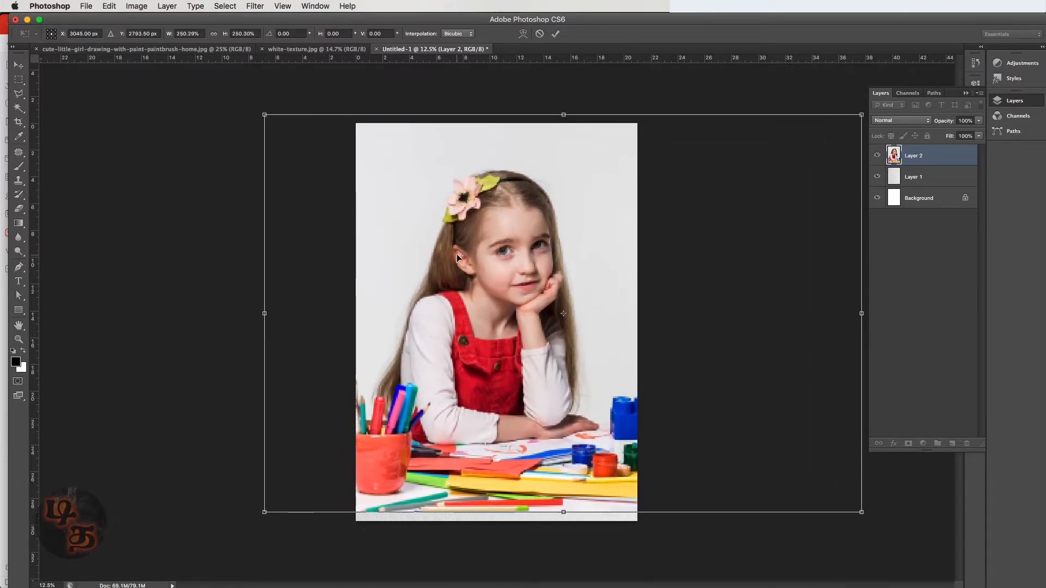
drag(458, 256, 461, 253)
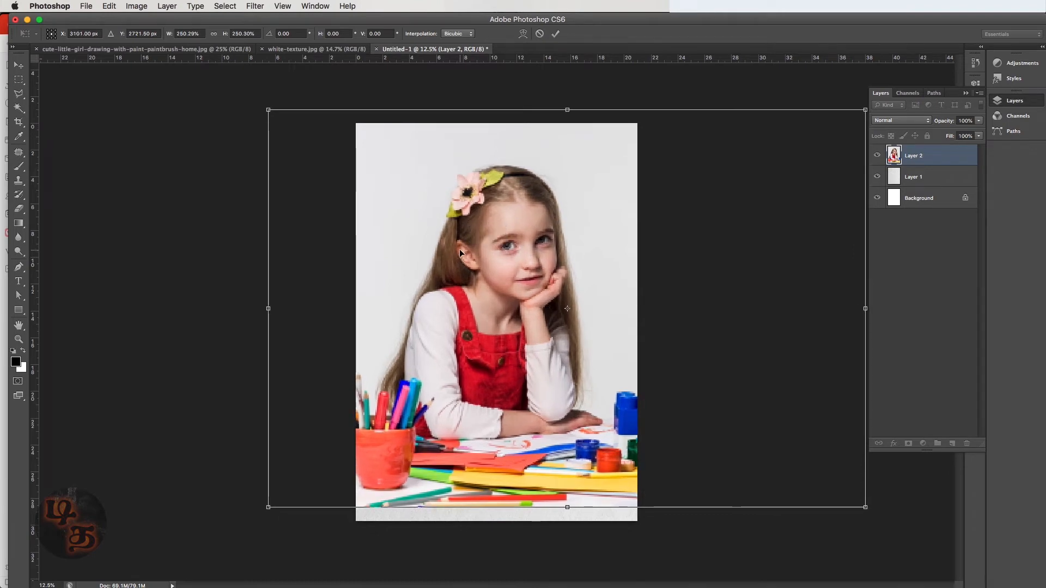
key(Return)
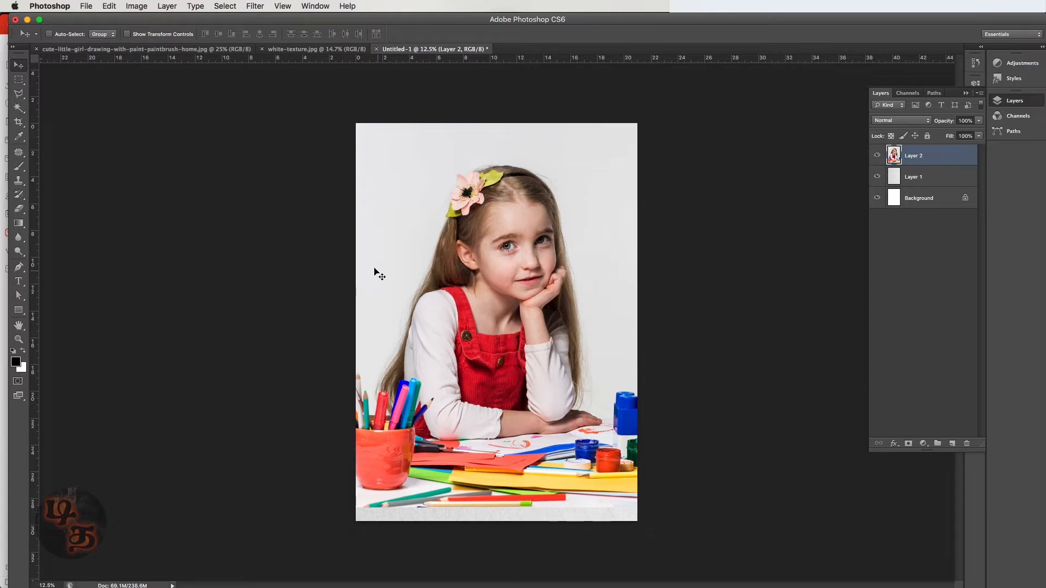
Add a layer mask to the photo layer and replace the Brush tool's presets with the default brushes.
click(908, 445)
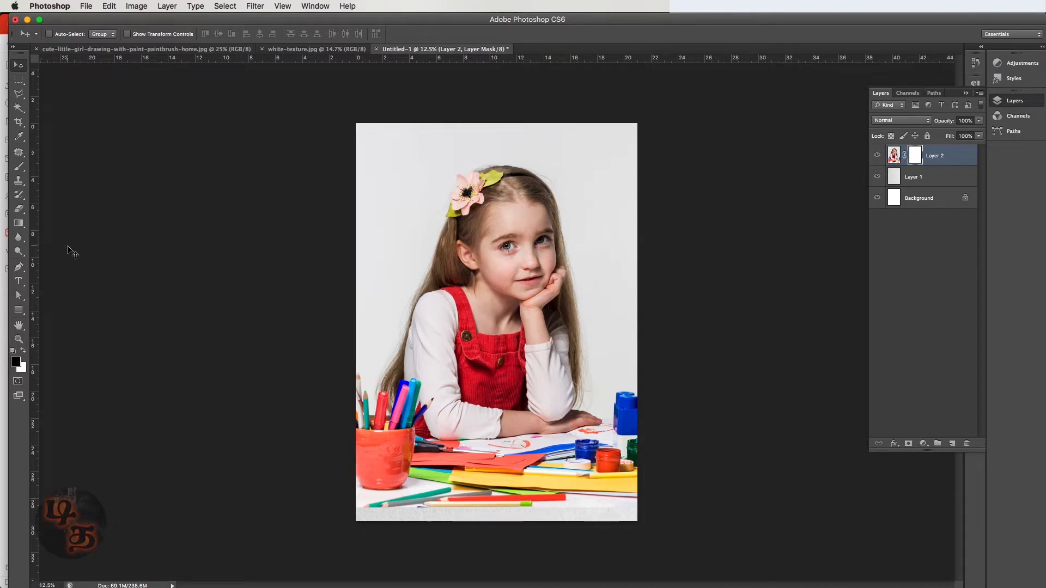
key(b)
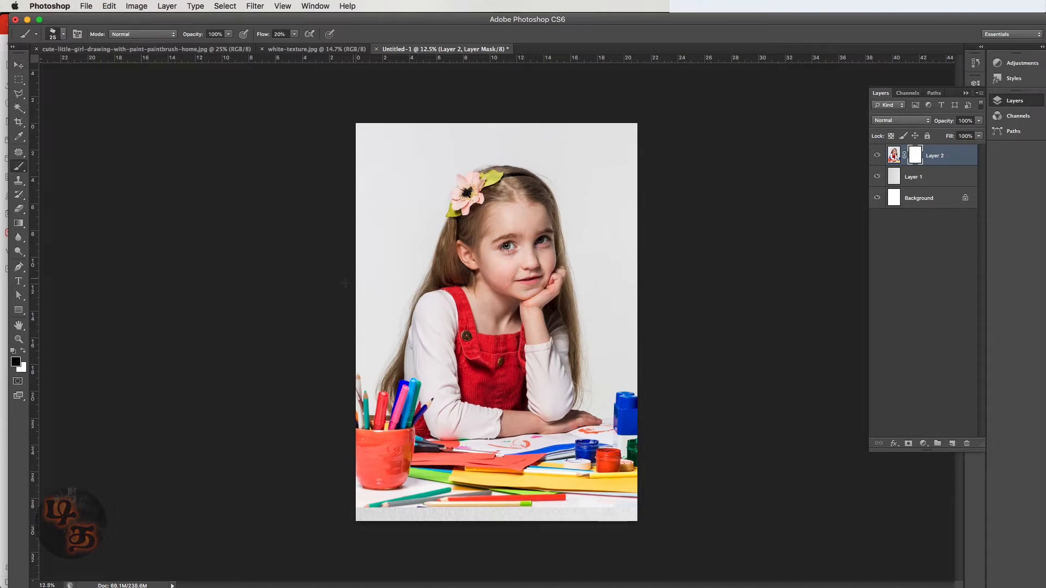
right_click(412, 277)
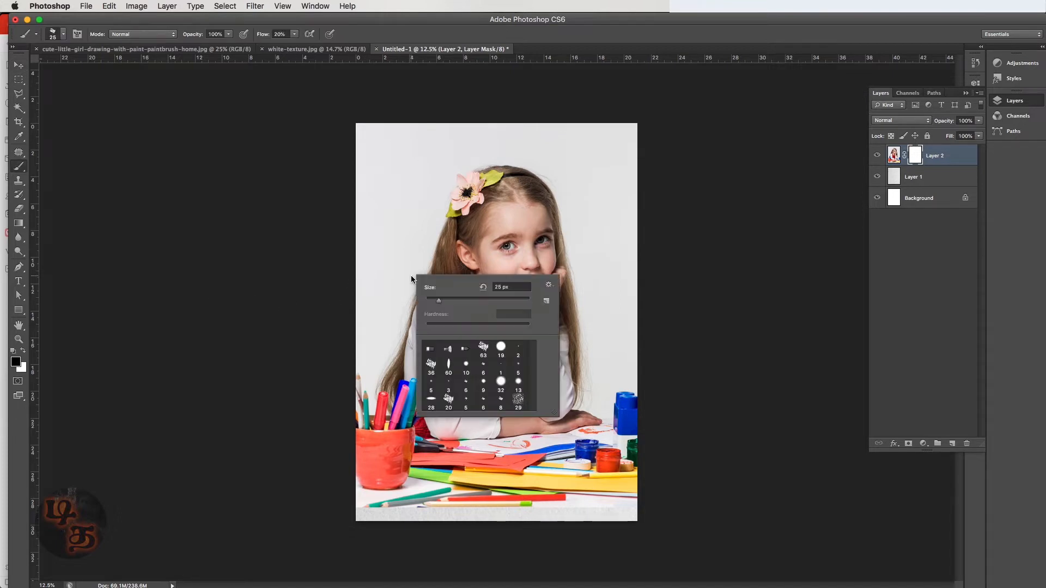
click(551, 286)
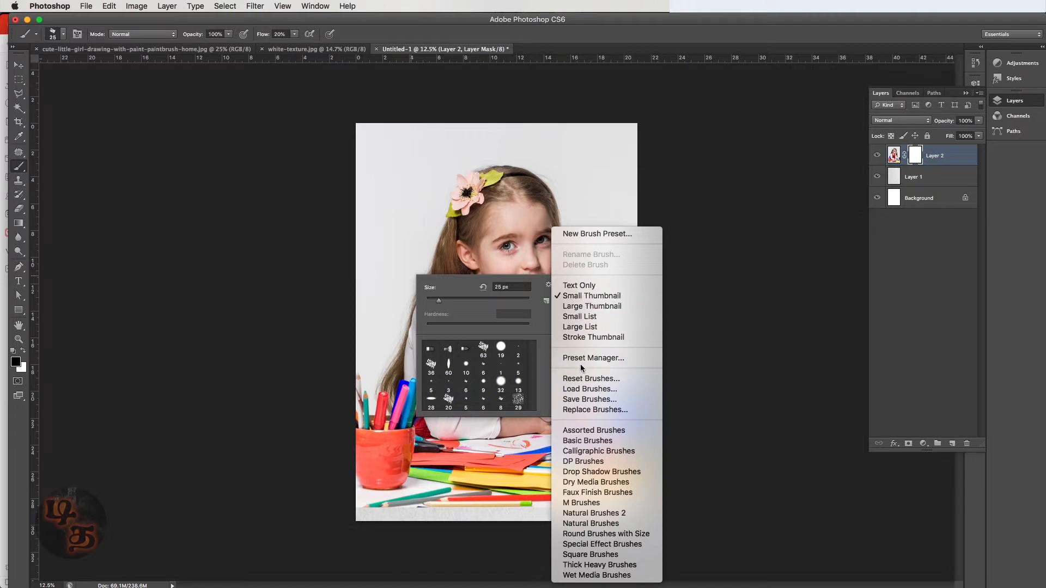
click(596, 377)
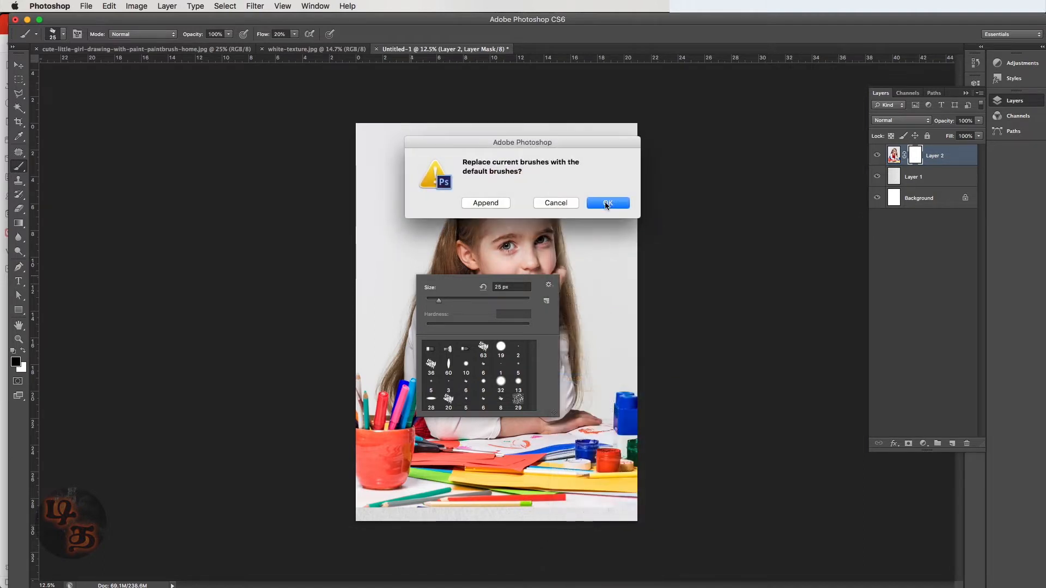
click(605, 204)
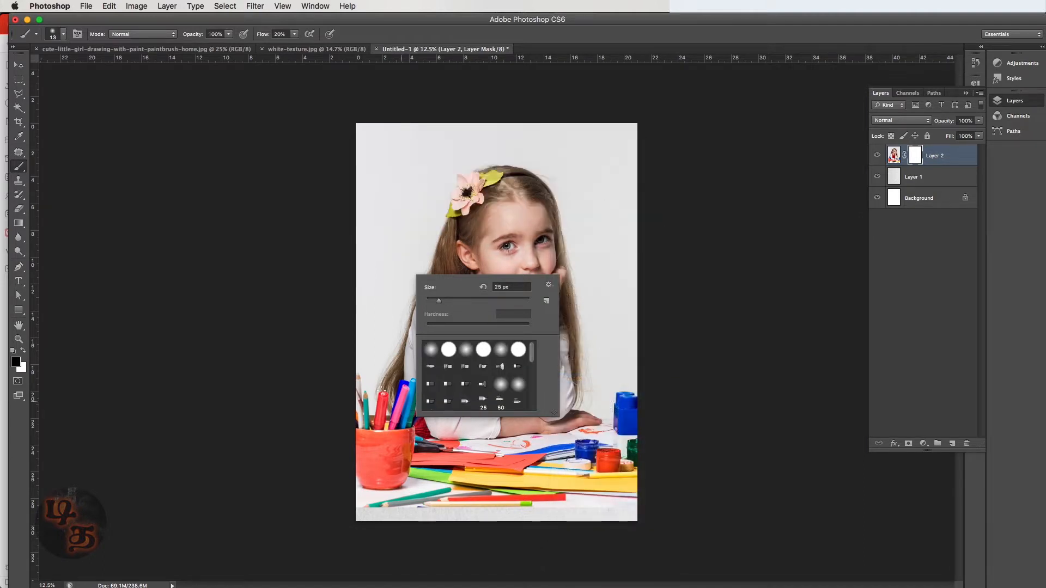
Pick the soft round brush with 0% hardness and set its size to 45 px.
click(431, 352)
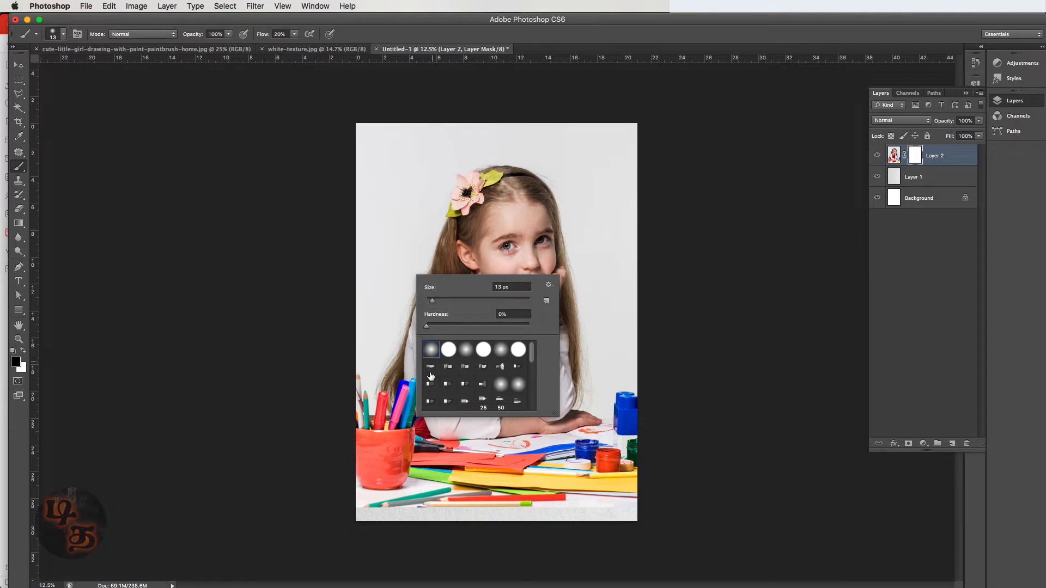
click(330, 368)
right_click(448, 322)
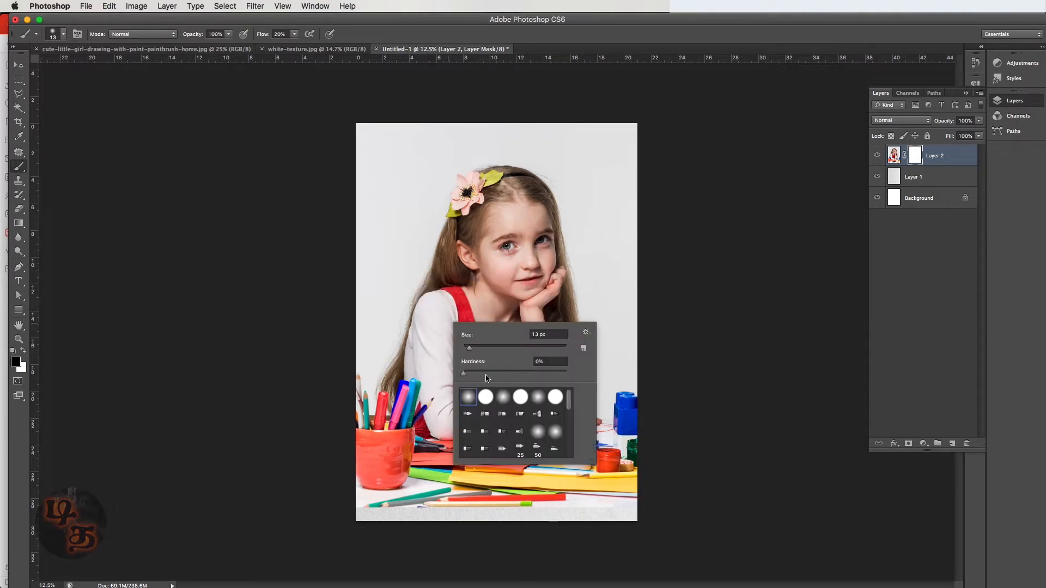
click(408, 311)
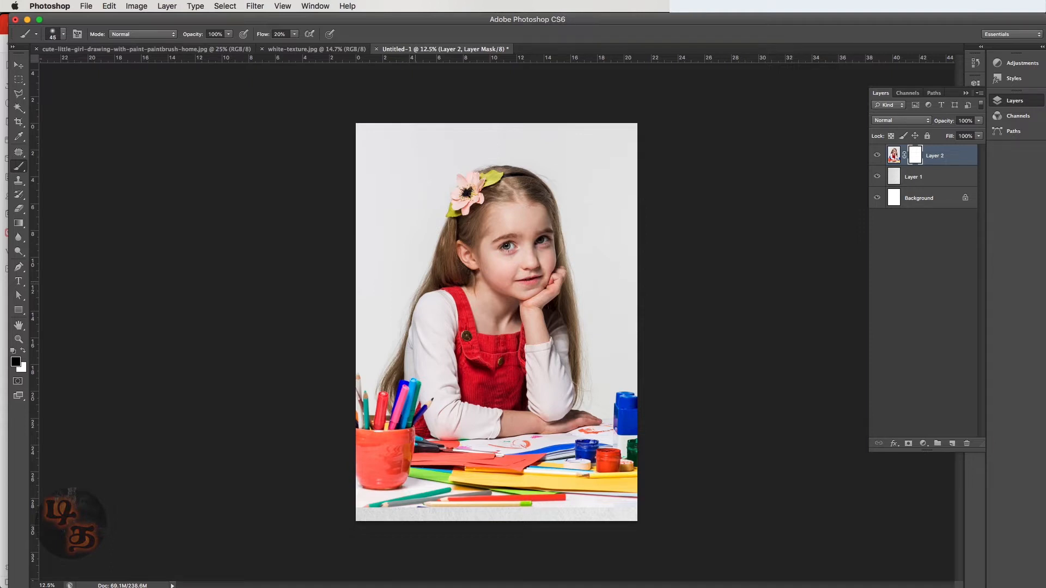
right_click(417, 287)
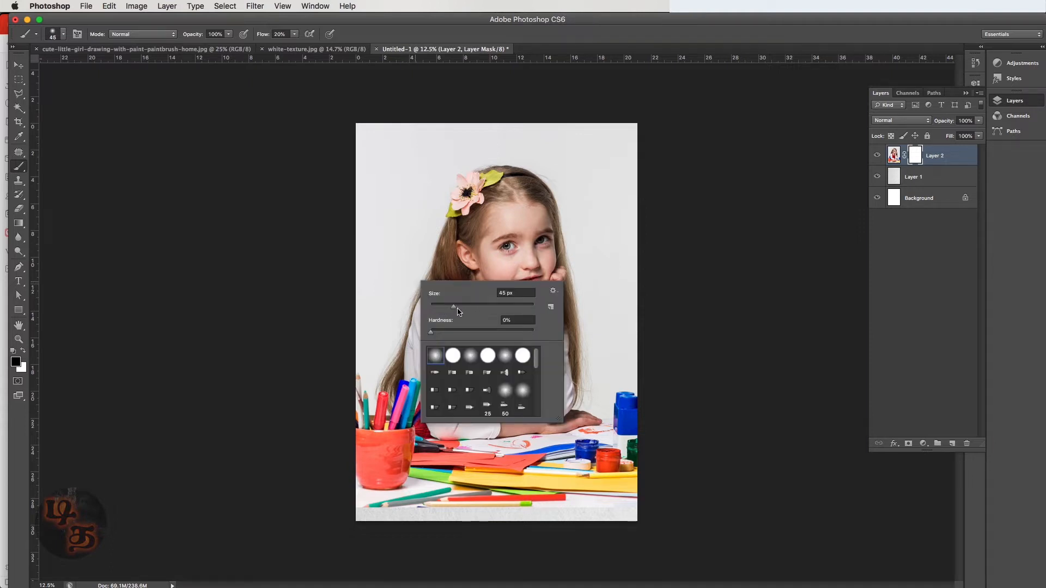
key(Escape)
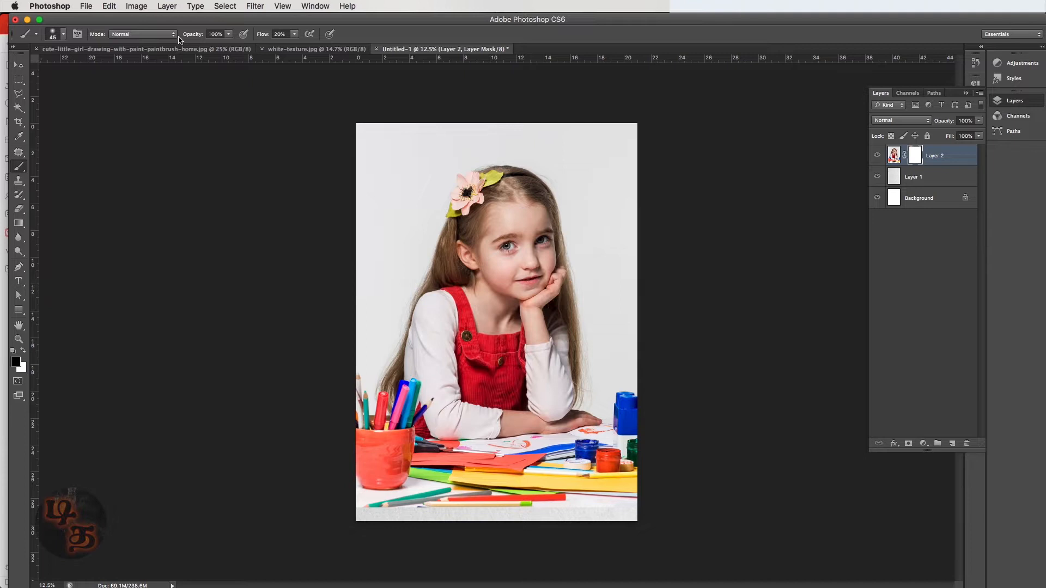
click(65, 33)
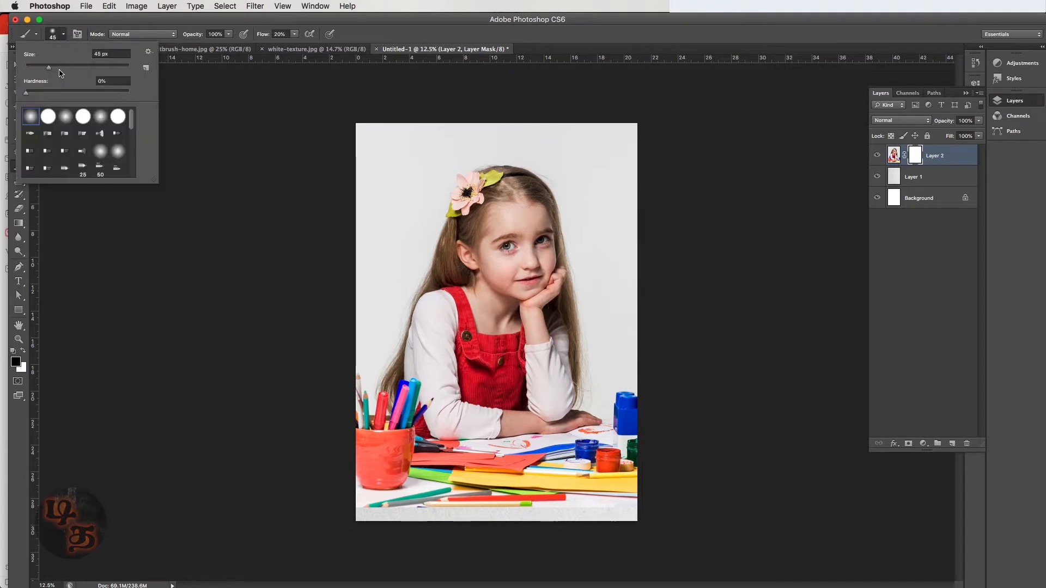
click(434, 267)
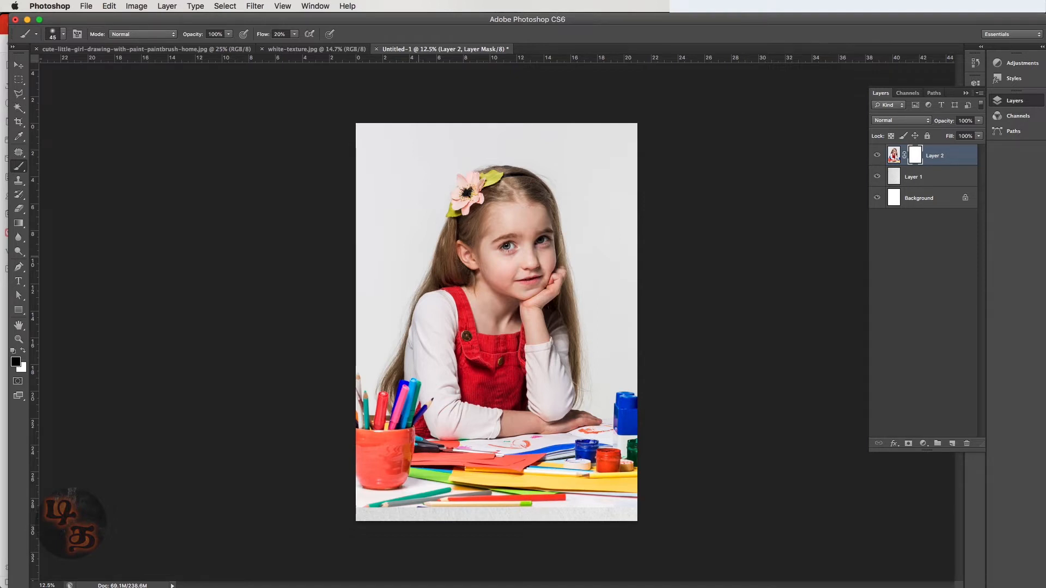
Enlarge the soft round brush to 1300 px for painting on the photo's layer mask.
key(bracketright)
key(bracketright)
key(bracketright)
key(bracketright)
key(bracketright)
key(bracketright)
key(bracketright)
key(bracketright)
key(bracketright)
key(bracketright)
key(bracketright)
key(bracketright)
key(bracketright)
key(bracketright)
key(bracketright)
key(bracketright)
key(bracketleft)
key(bracketleft)
key(bracketleft)
key(bracketleft)
key(bracketright)
key(bracketright)
key(bracketright)
key(bracketright)
key(bracketright)
key(bracketright)
key(bracketright)
key(bracketright)
key(bracketleft)
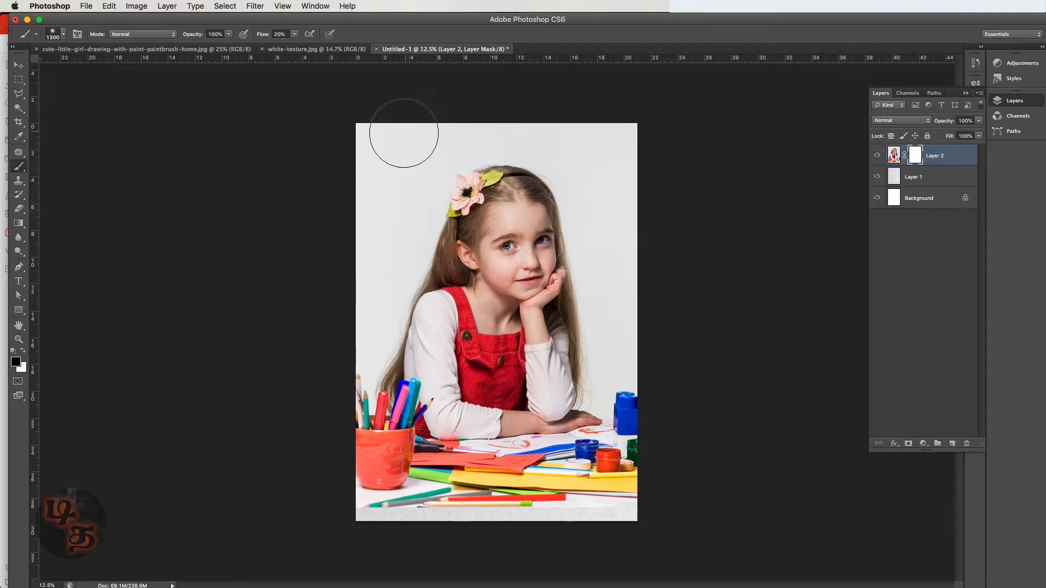
Set the brush flow to 100% and paint the mask black around the girl, hiding the photo's backdrop, pencils, paints and table.
mouse_move(389, 180)
mouse_down()
mouse_move(399, 210)
mouse_move(388, 262)
mouse_up()
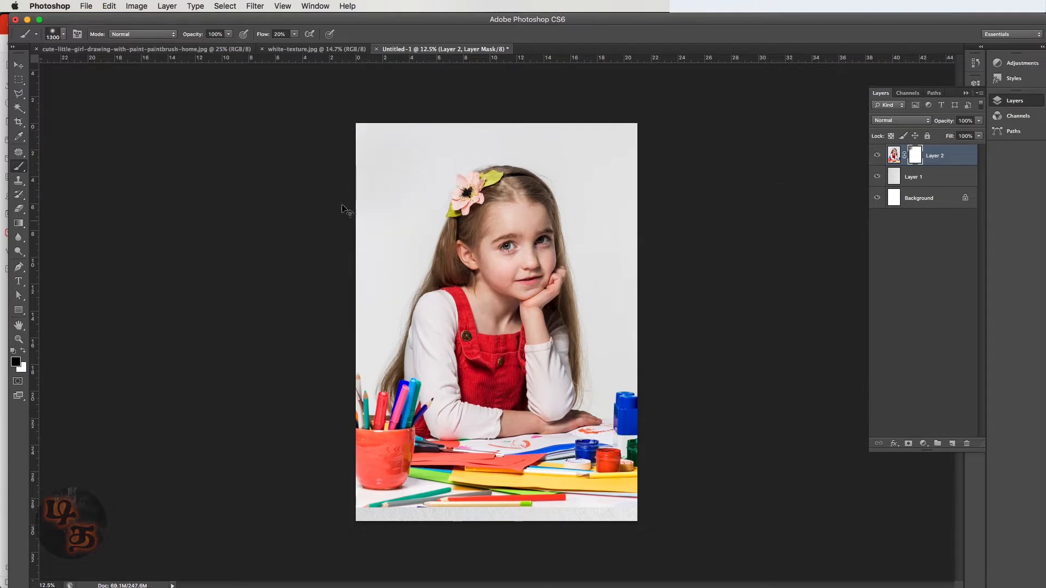
drag(294, 35, 476, 58)
key(super+z)
mouse_move(427, 129)
mouse_down()
mouse_move(319, 223)
mouse_move(366, 184)
mouse_move(366, 228)
mouse_move(342, 302)
mouse_move(381, 263)
mouse_move(435, 146)
mouse_move(479, 109)
mouse_move(557, 122)
mouse_move(477, 126)
mouse_move(520, 115)
mouse_move(595, 132)
mouse_move(620, 165)
mouse_move(592, 156)
mouse_move(623, 223)
mouse_move(646, 393)
mouse_move(631, 251)
mouse_move(580, 179)
mouse_move(585, 149)
mouse_move(626, 243)
mouse_move(637, 422)
mouse_up()
mouse_move(343, 315)
mouse_down()
mouse_move(370, 442)
mouse_move(350, 374)
mouse_move(364, 491)
mouse_move(356, 481)
mouse_move(450, 497)
mouse_move(643, 475)
mouse_move(616, 496)
mouse_move(408, 506)
mouse_move(586, 472)
mouse_move(644, 405)
mouse_move(606, 469)
mouse_move(537, 488)
mouse_move(436, 485)
mouse_move(374, 454)
mouse_move(344, 420)
mouse_move(454, 466)
mouse_move(587, 465)
mouse_move(682, 396)
mouse_move(642, 368)
mouse_move(627, 448)
mouse_move(631, 356)
mouse_move(634, 430)
mouse_move(537, 455)
mouse_move(620, 433)
mouse_move(655, 366)
mouse_move(621, 301)
mouse_move(616, 251)
mouse_move(656, 322)
mouse_move(637, 350)
mouse_move(638, 273)
mouse_move(596, 153)
mouse_up()
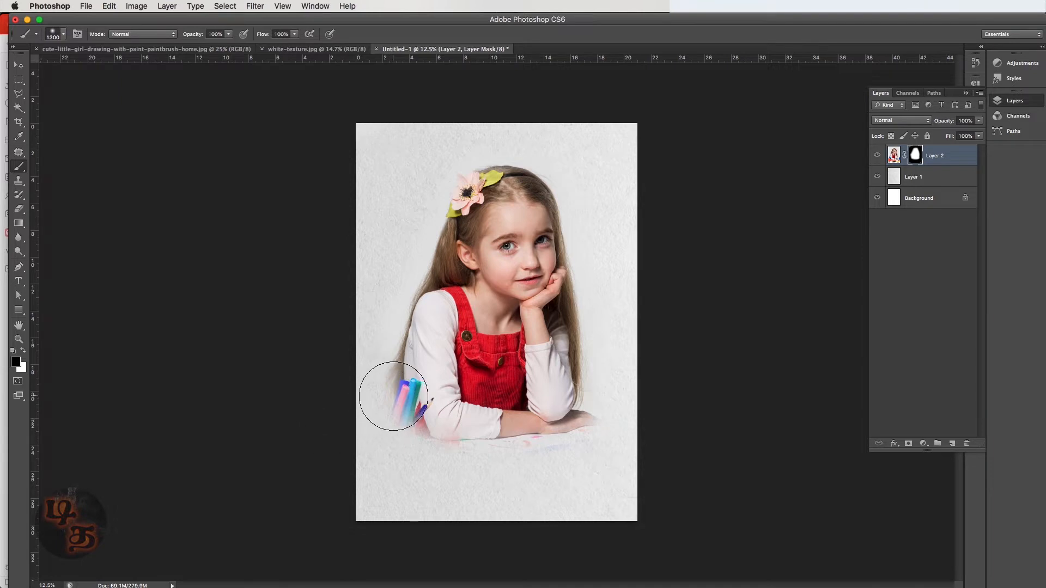
mouse_move(385, 392)
mouse_down()
mouse_move(415, 467)
mouse_move(407, 419)
mouse_move(383, 378)
mouse_up()
mouse_move(397, 406)
mouse_down()
mouse_move(454, 442)
mouse_move(443, 464)
mouse_move(673, 444)
mouse_up()
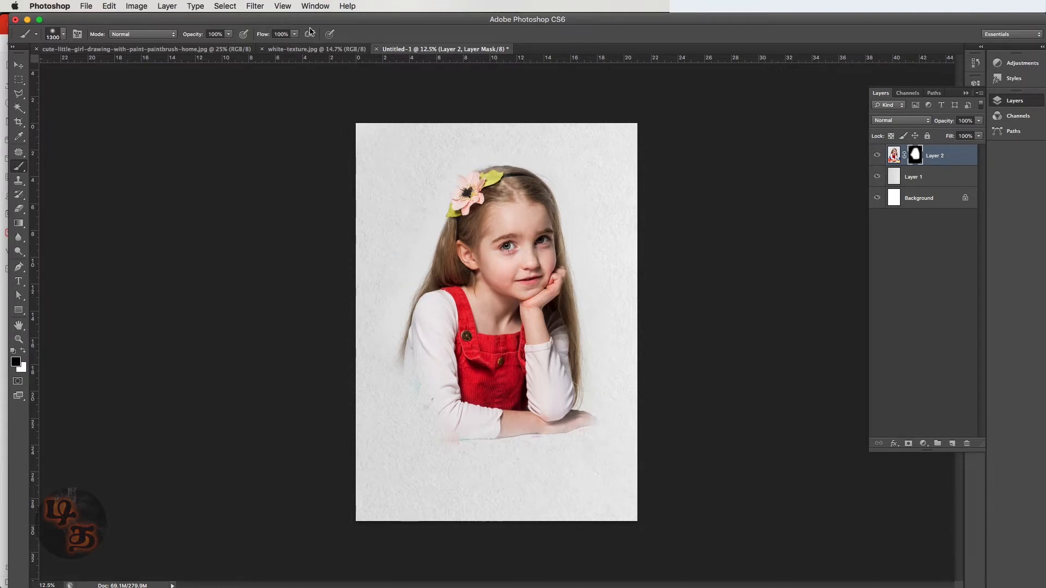
Set the brush flow to 30% and the size to 1700 px, then fade the girl's forearms and lower dress on the mask.
click(281, 34)
text(30)
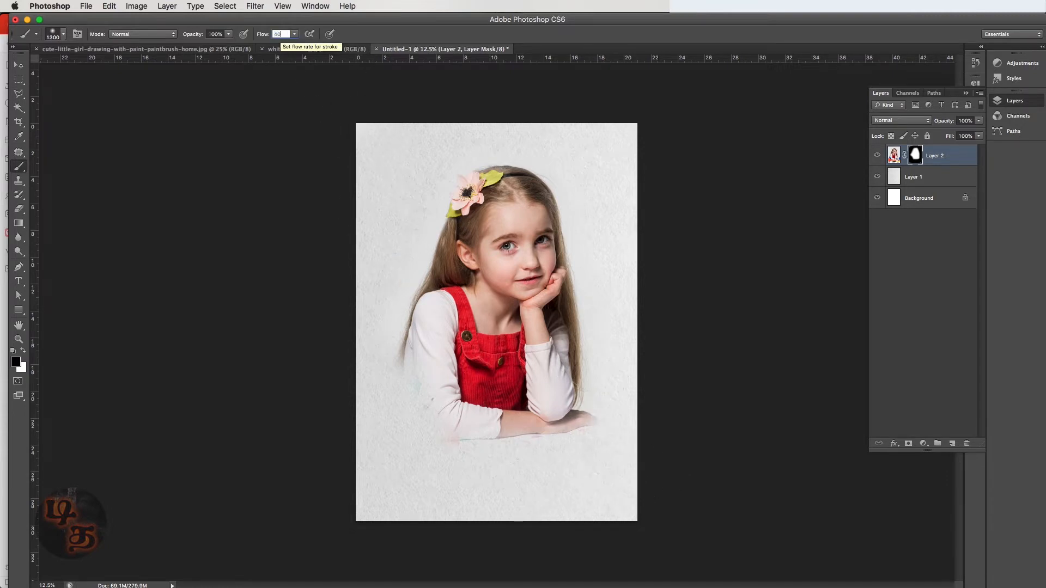
key(Return)
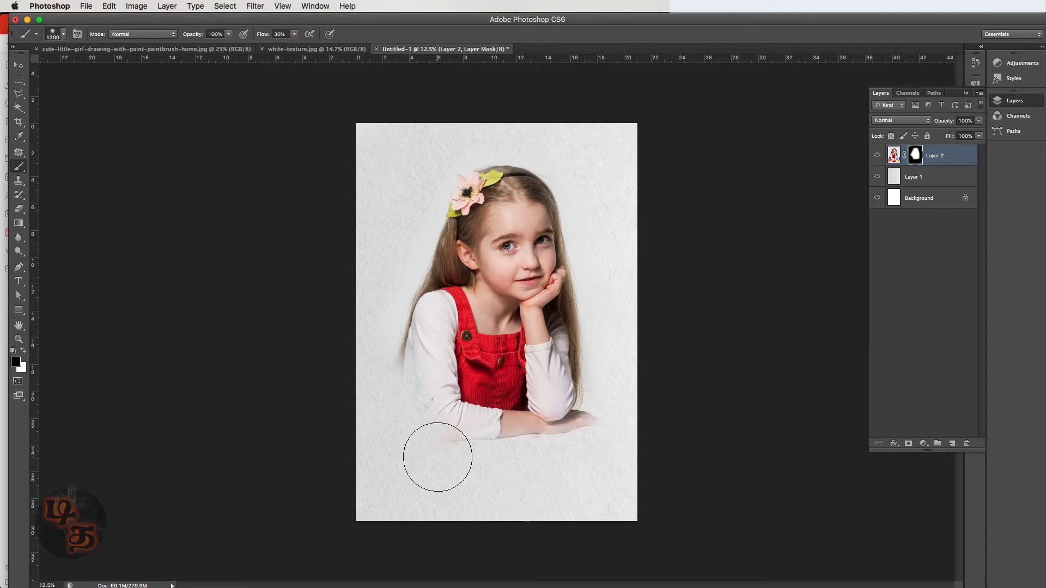
key(bracketright)
key(bracketright)
key(bracketright)
key(bracketright)
mouse_move(376, 419)
mouse_down()
mouse_move(438, 424)
mouse_move(709, 340)
mouse_move(570, 411)
mouse_up()
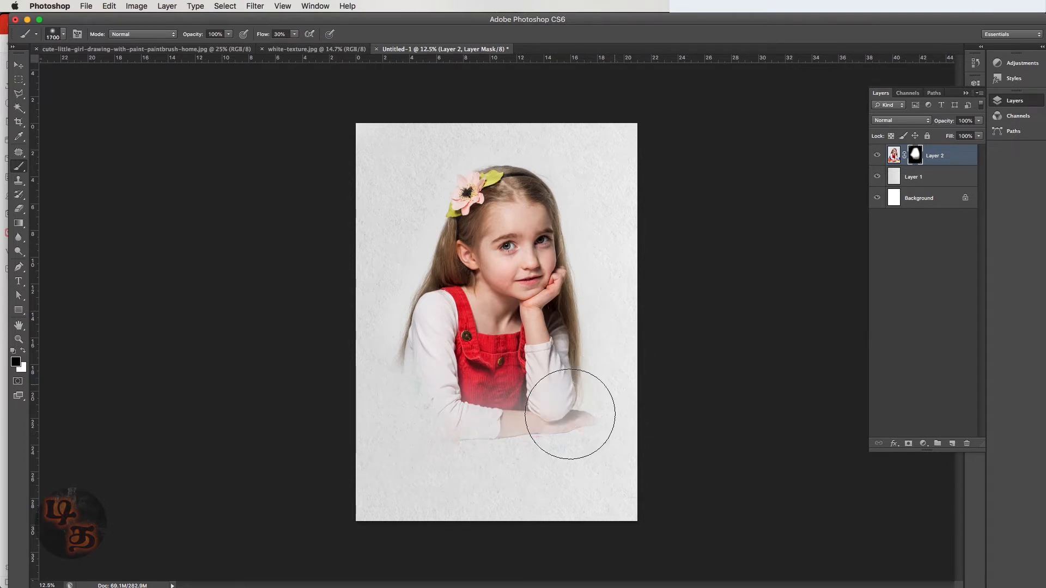
Soften the fade over the forearms and lower dress on the mask, using 20% flow and a brush enlarged to 2200 px.
click(280, 34)
text(20)
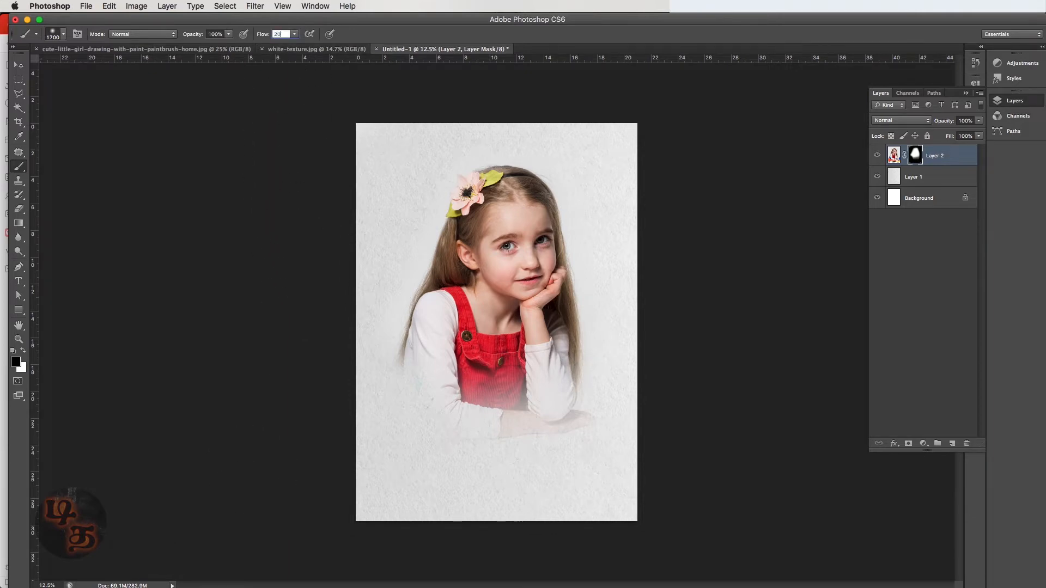
key(Return)
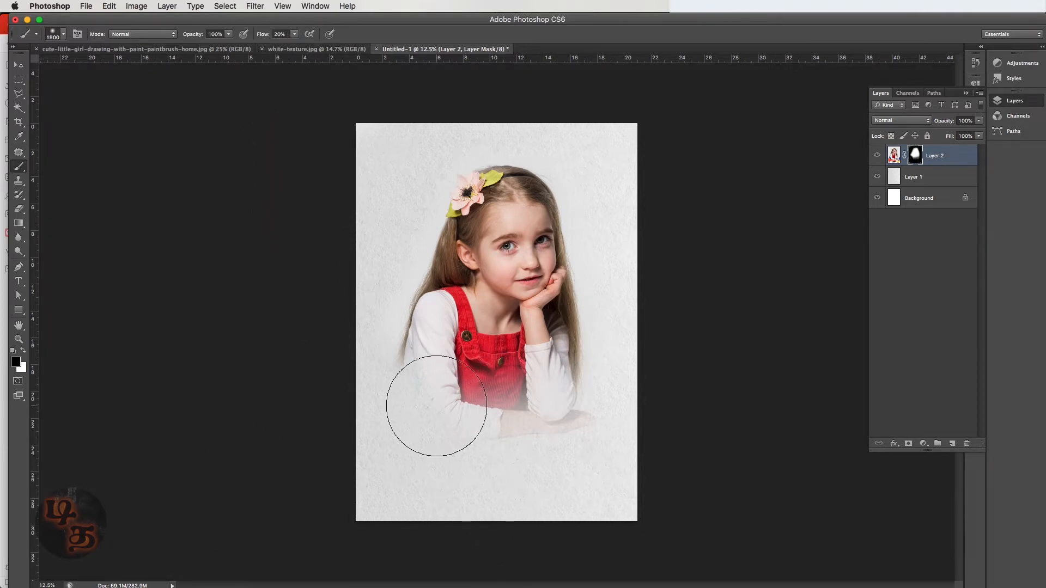
key(bracketright)
key(bracketright)
key(bracketright)
key(bracketright)
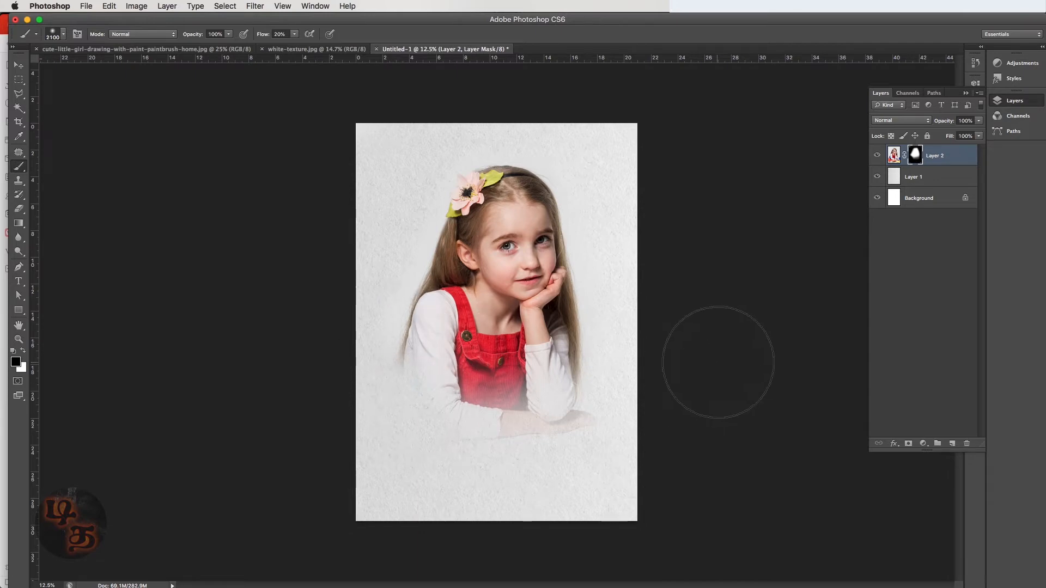
key(v)
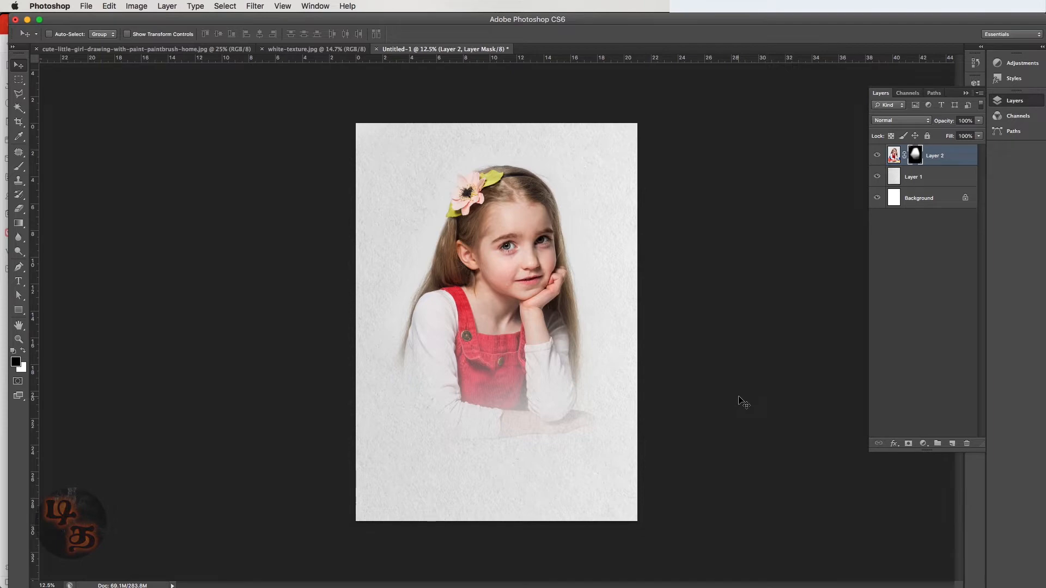
key(b)
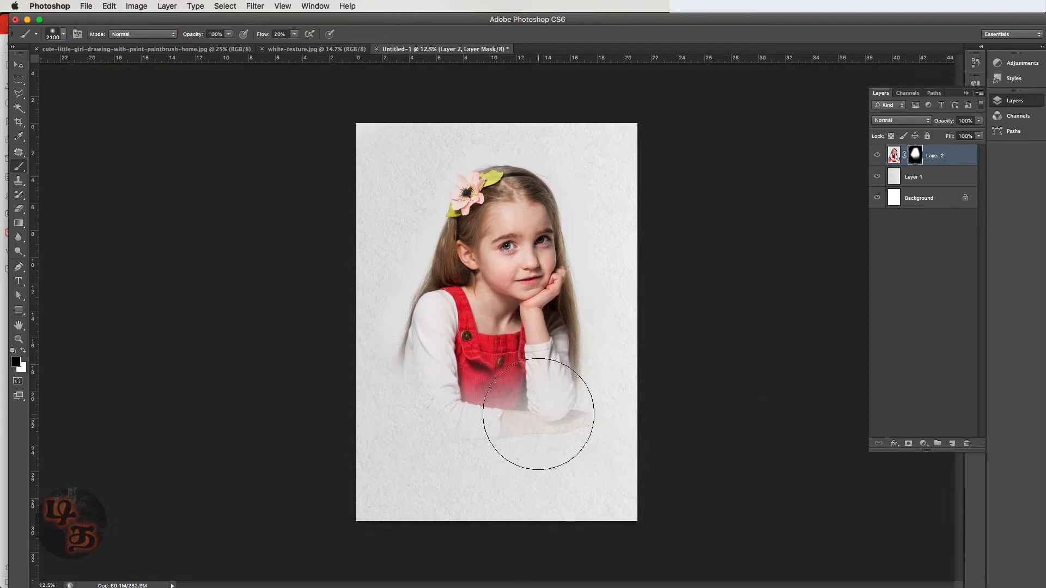
key(bracketright)
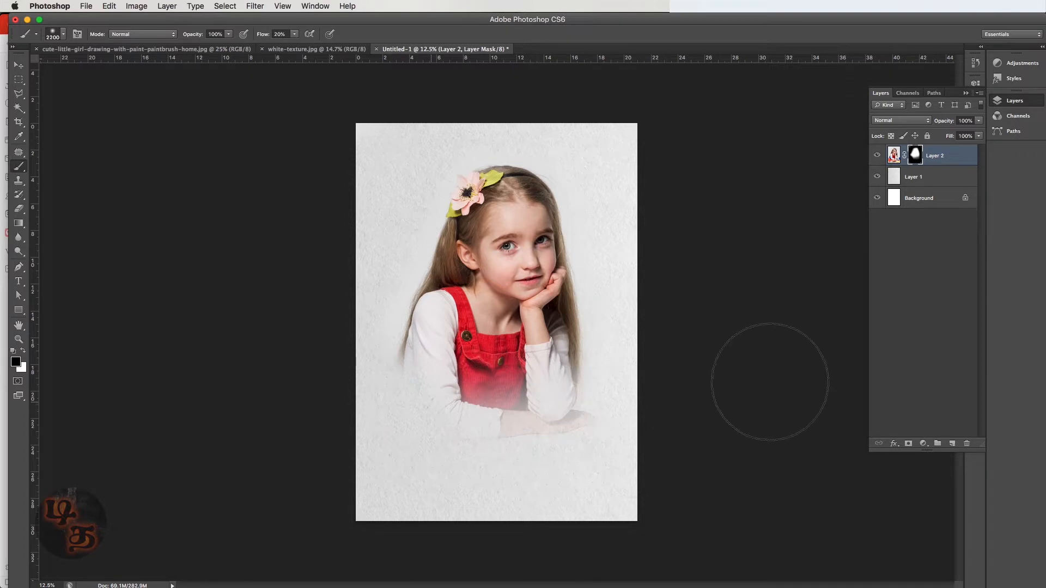
key(v)
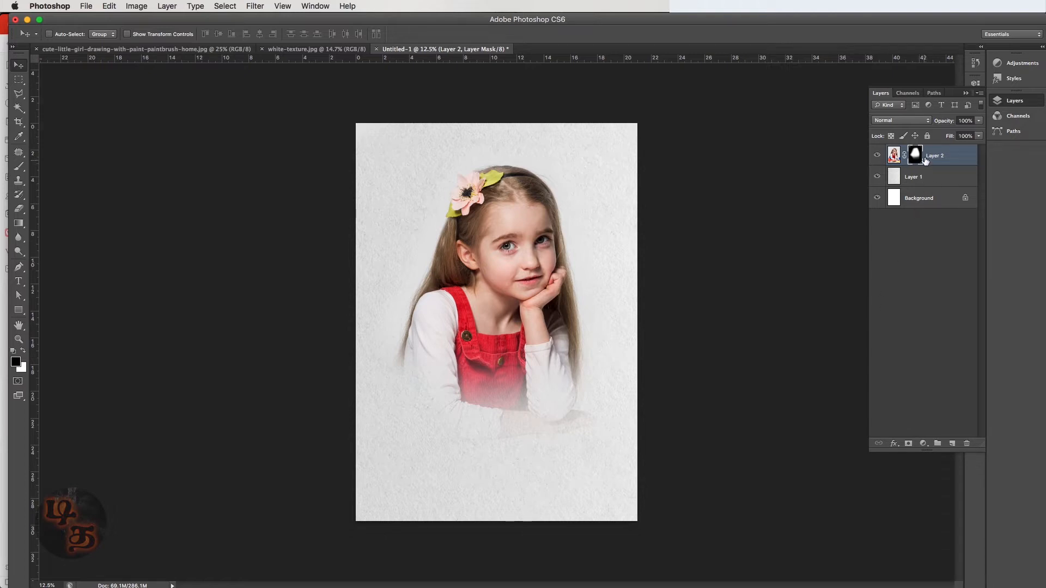
Add a solid color fill layer in white (ffffff) directly above the texture layer.
click(926, 176)
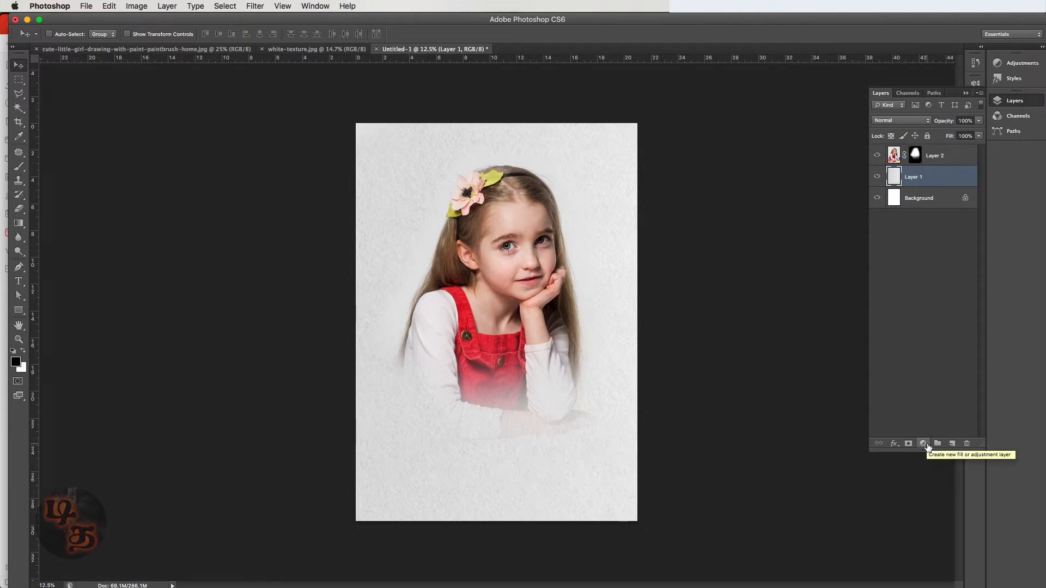
click(924, 444)
click(935, 451)
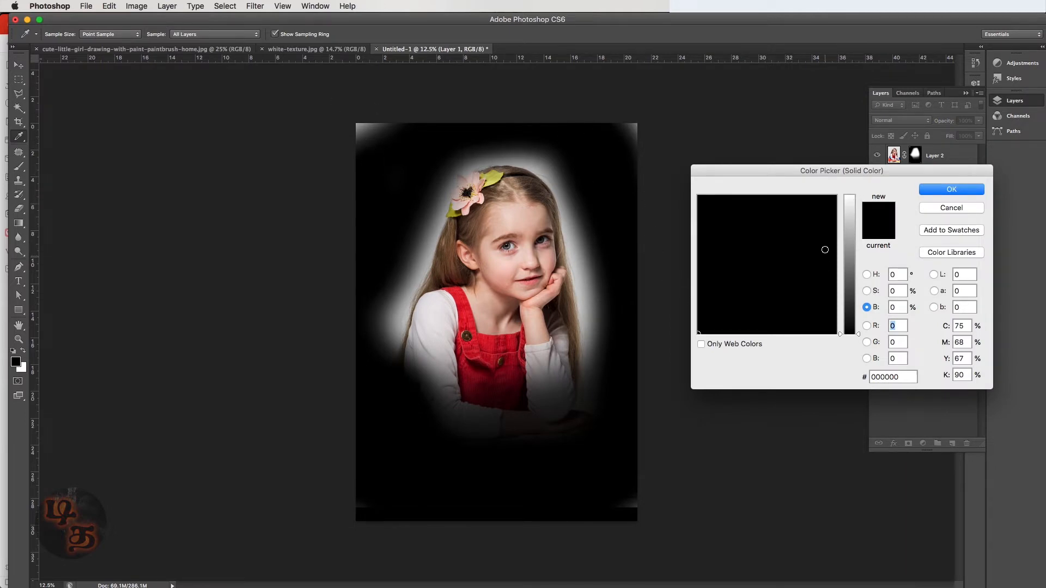
drag(850, 201, 852, 177)
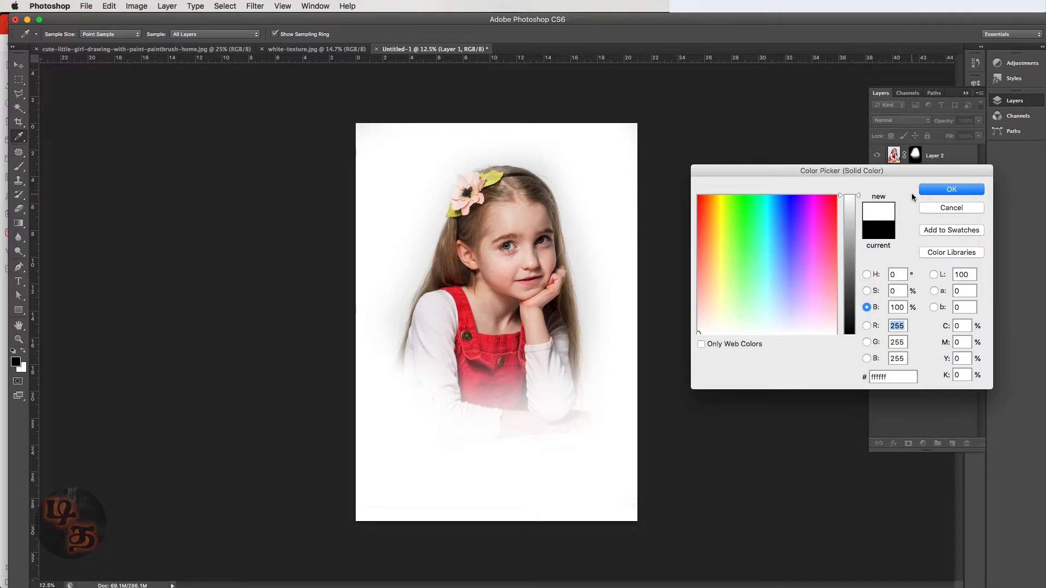
click(940, 190)
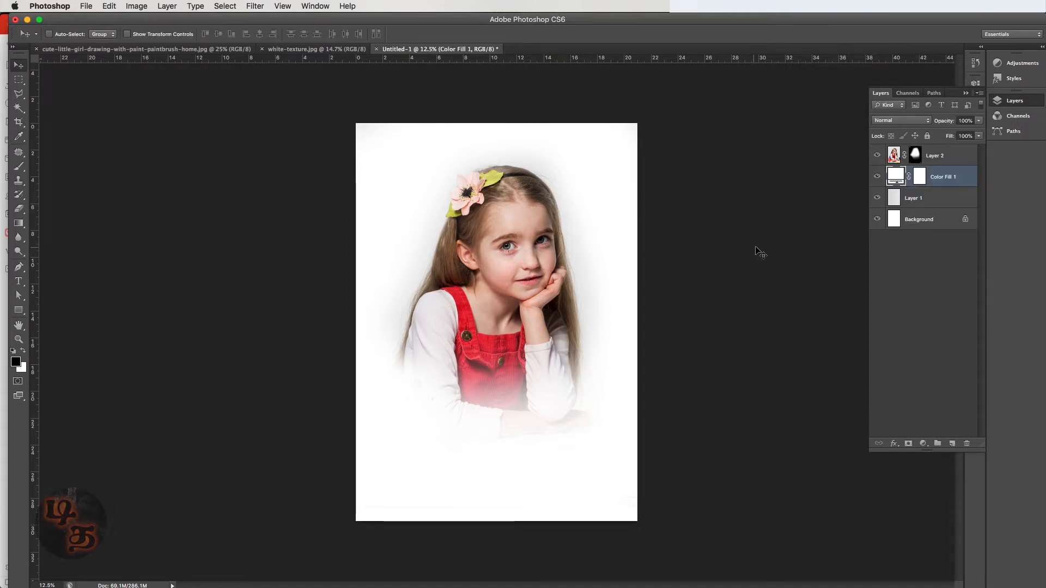
Convert the photo and white fill layers into one smart object and set its blend mode to Multiply.
shift+click(935, 157)
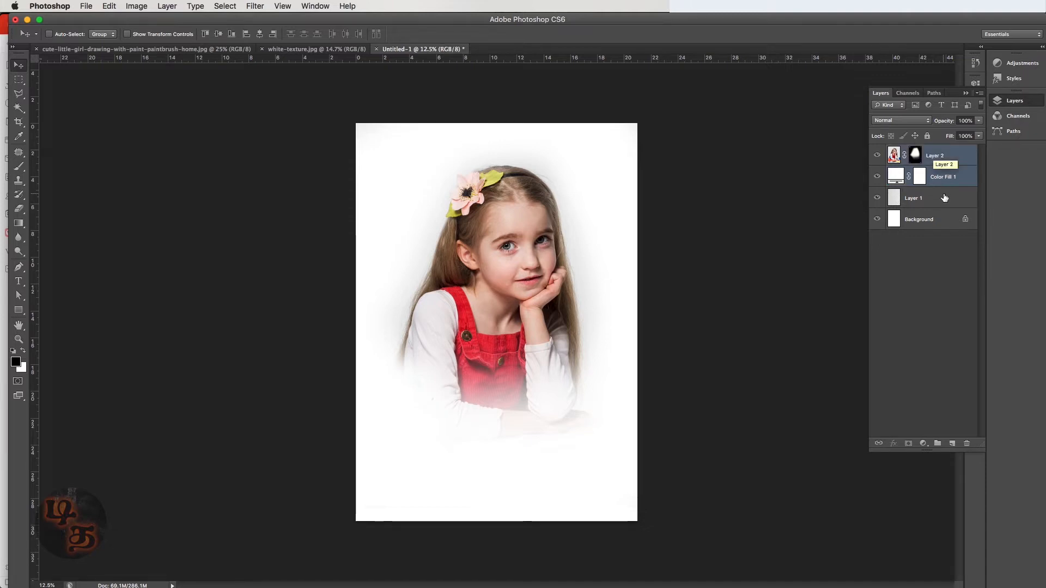
right_click(952, 155)
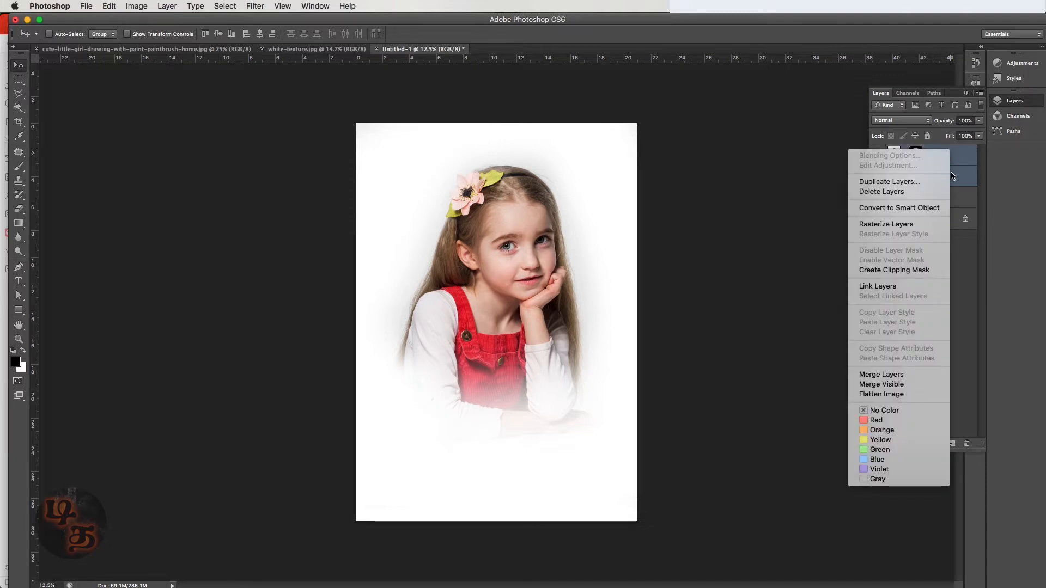
click(921, 209)
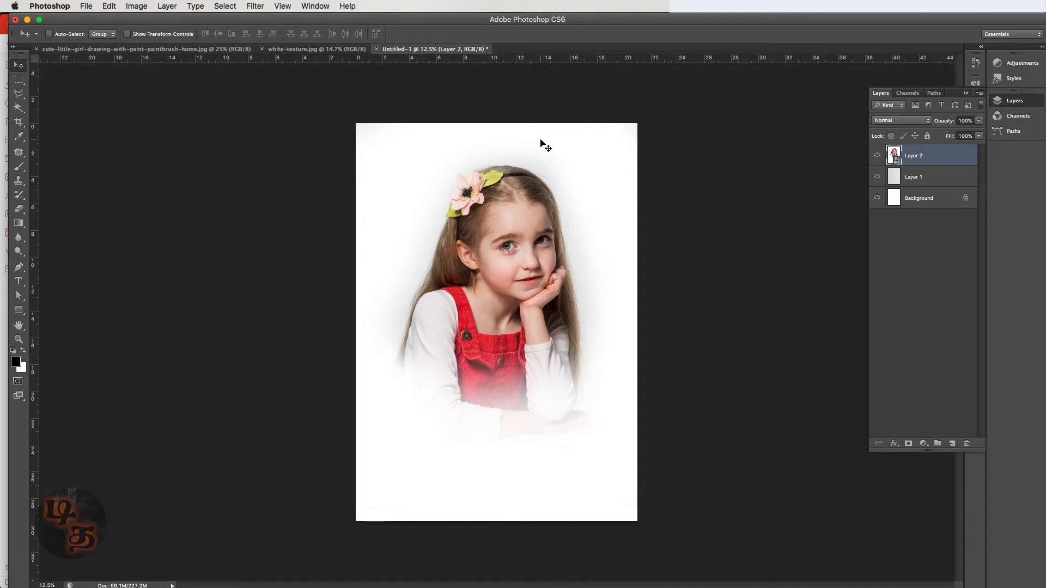
click(905, 120)
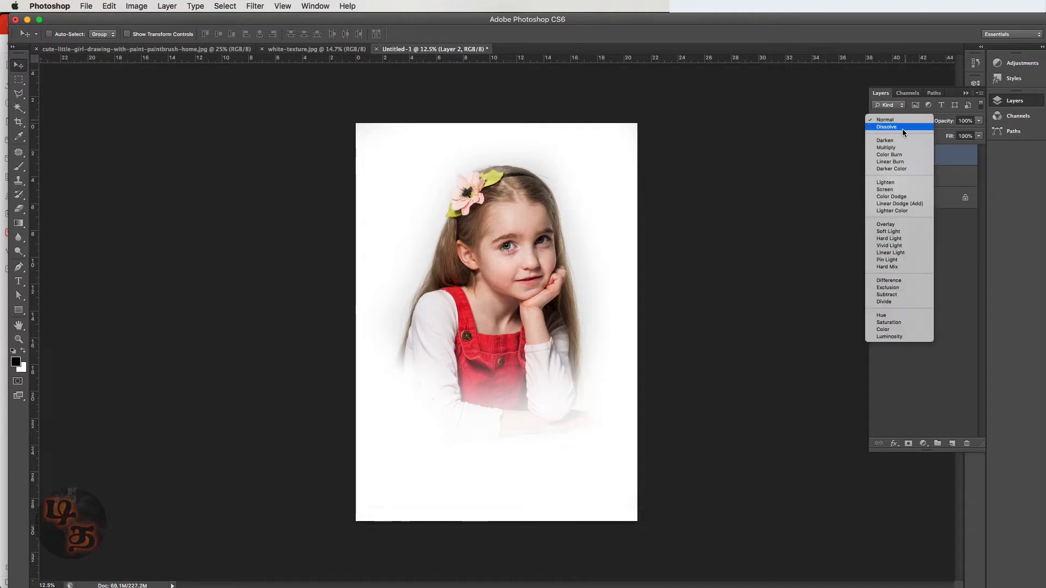
click(898, 149)
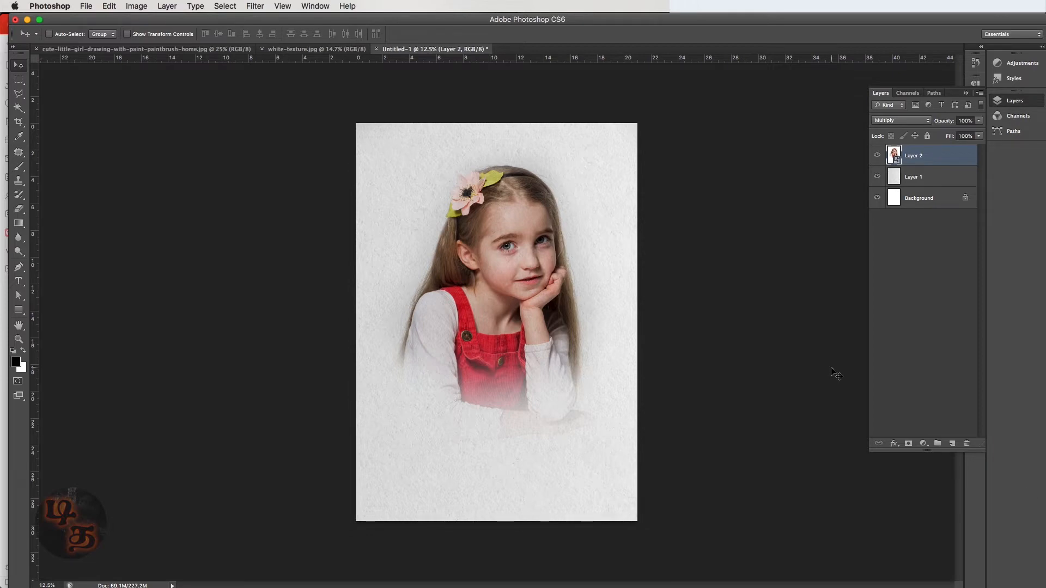
Apply the Graphic Pen filter to the smart object with stroke length 12, light/dark balance 50 and Right Diagonal stroke direction.
click(257, 6)
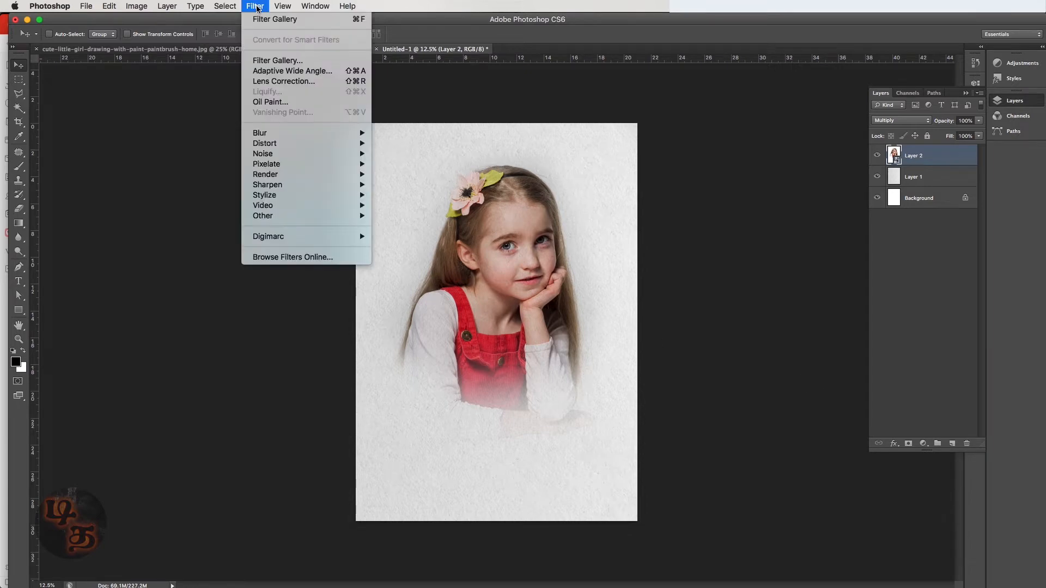
click(282, 62)
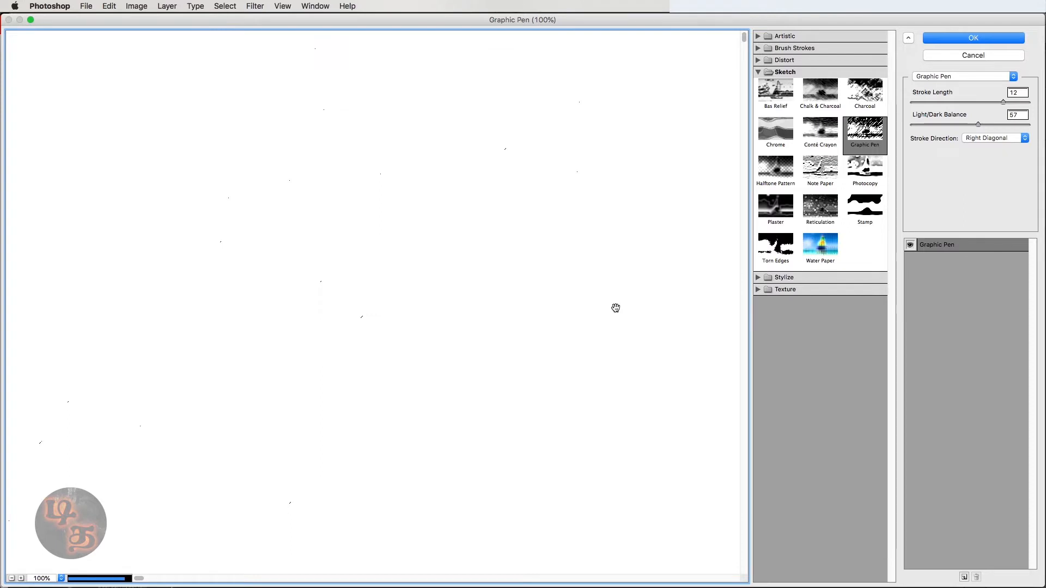
key(super+0)
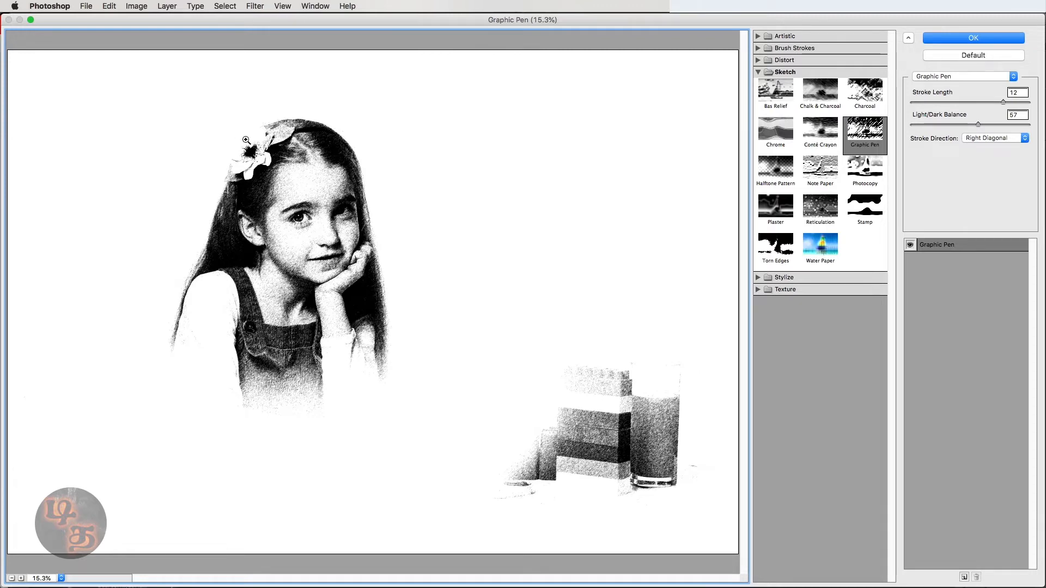
drag(301, 169, 739, 395)
drag(361, 212, 490, 229)
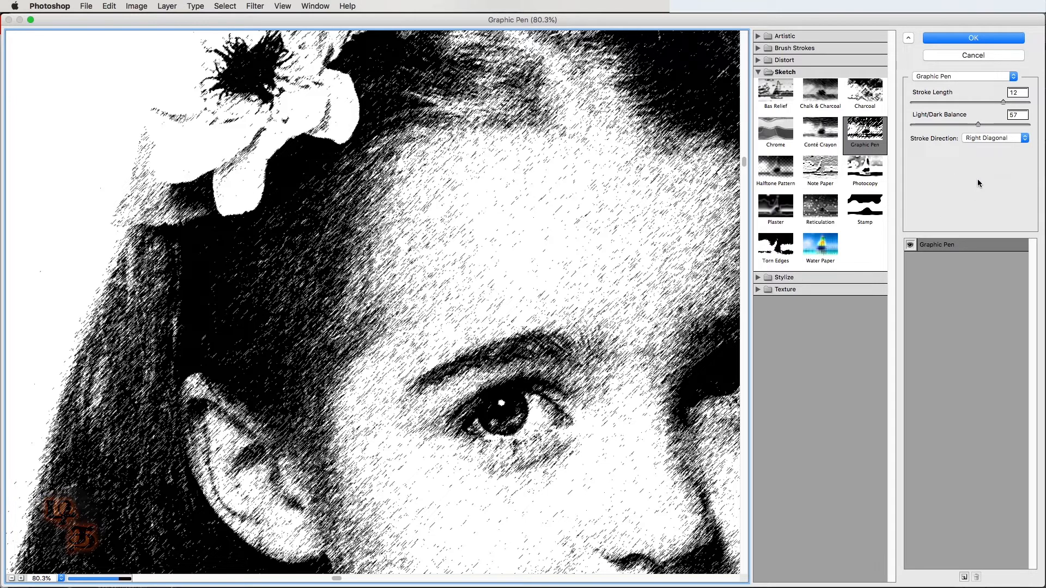
double_click(1017, 115)
text(50)
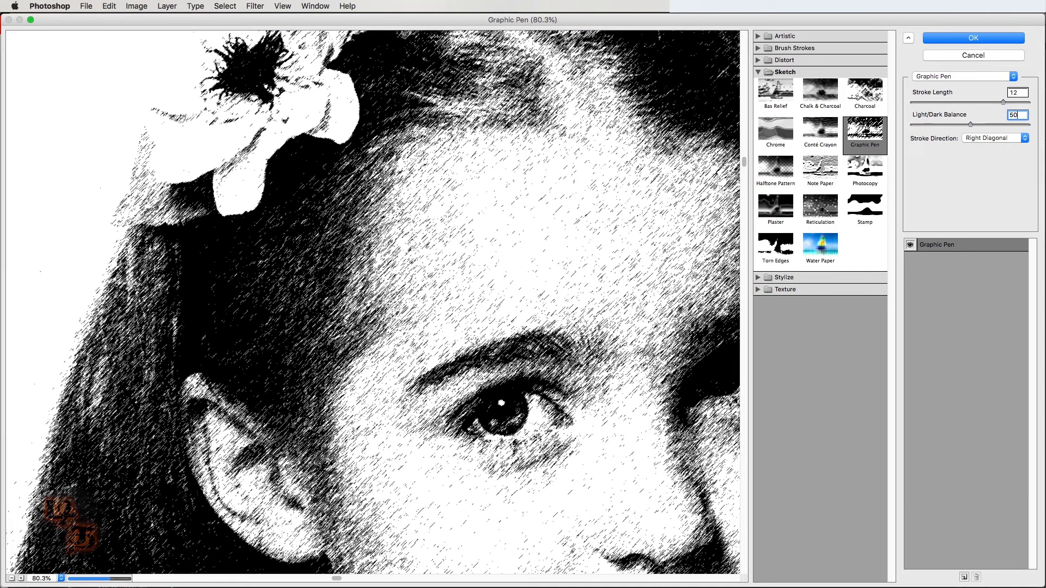
click(988, 140)
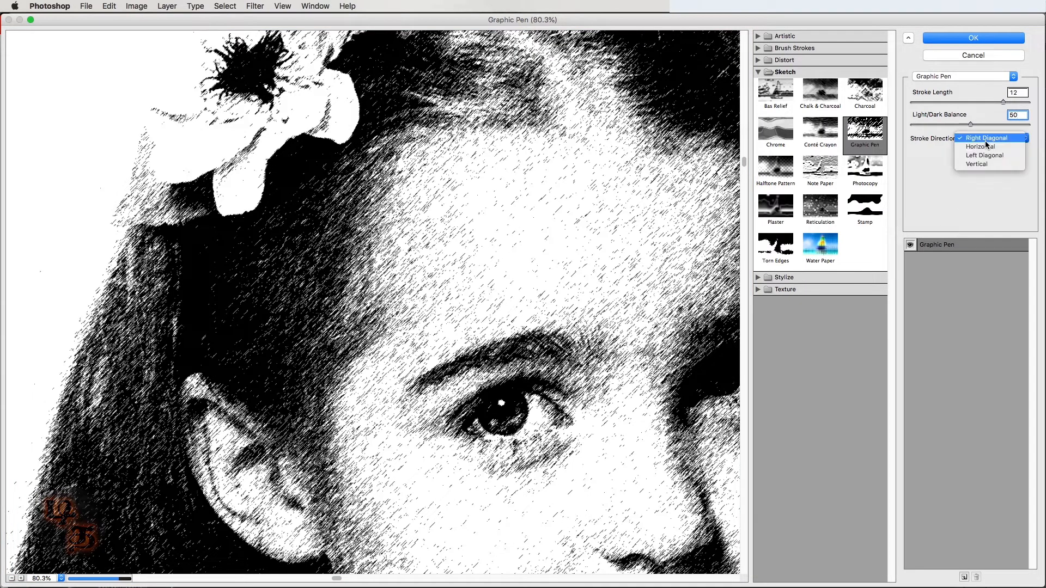
click(987, 139)
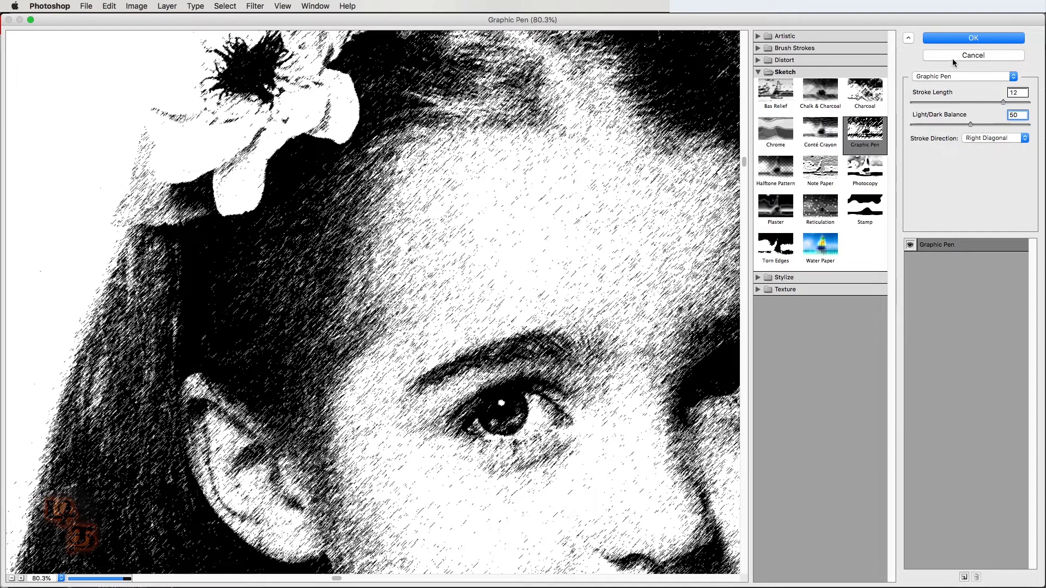
key(Return)
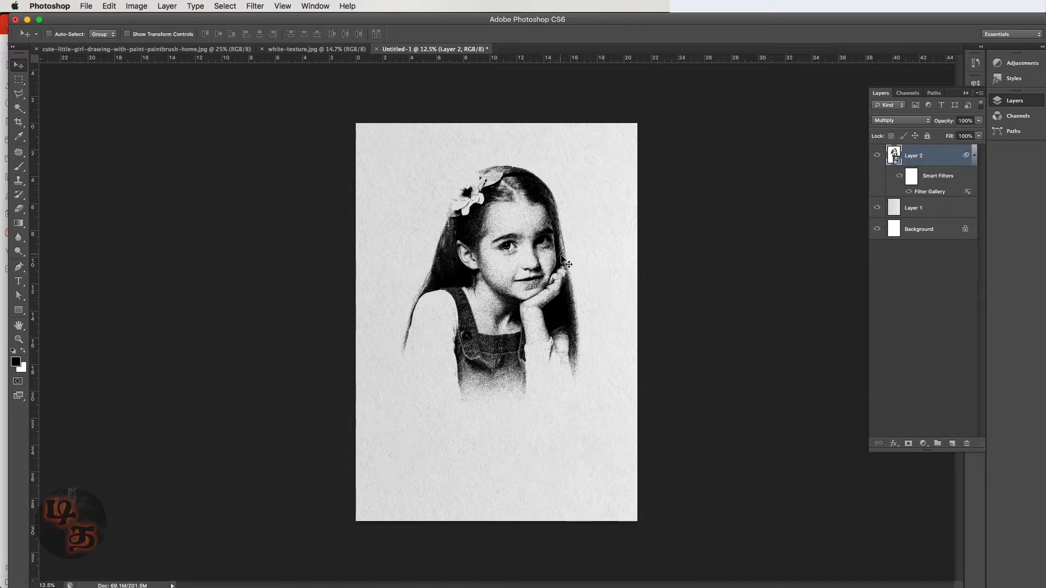
In the sketch layer's blending options, split the underlying layer's white Blend If slider to 232 / 243.
drag(490, 210, 541, 228)
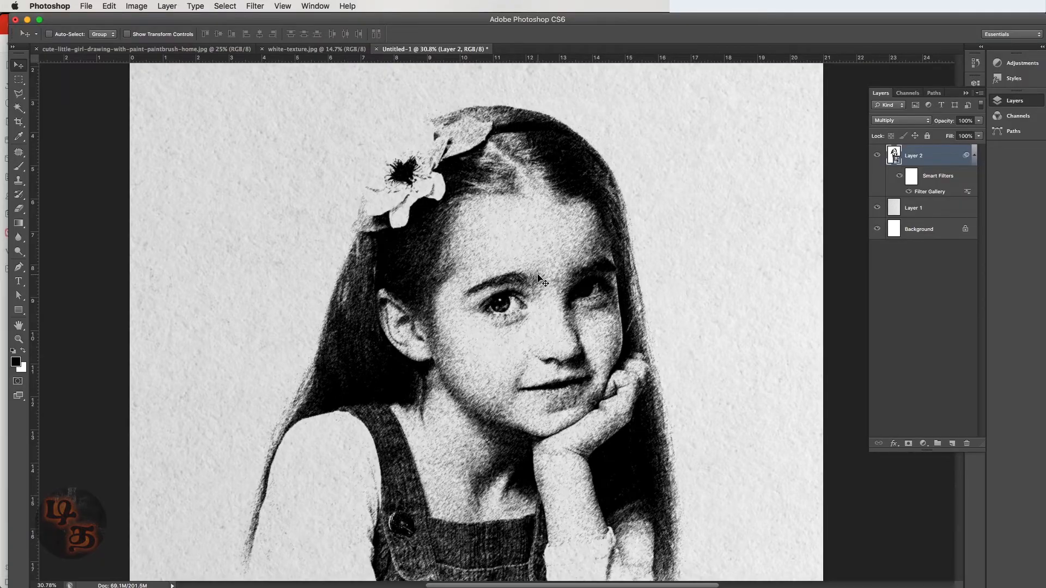
drag(590, 162, 591, 186)
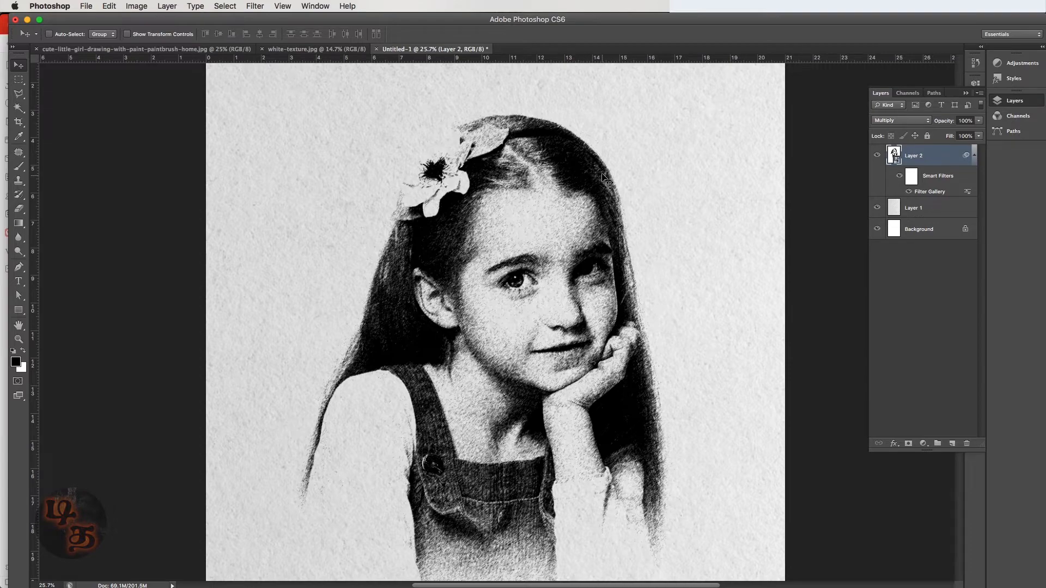
drag(593, 163, 616, 162)
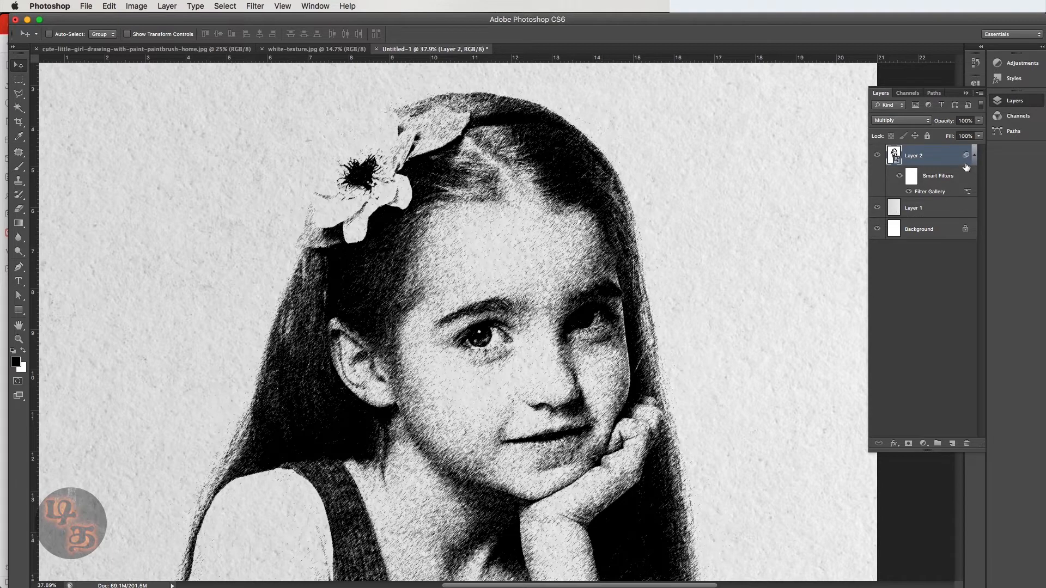
double_click(938, 159)
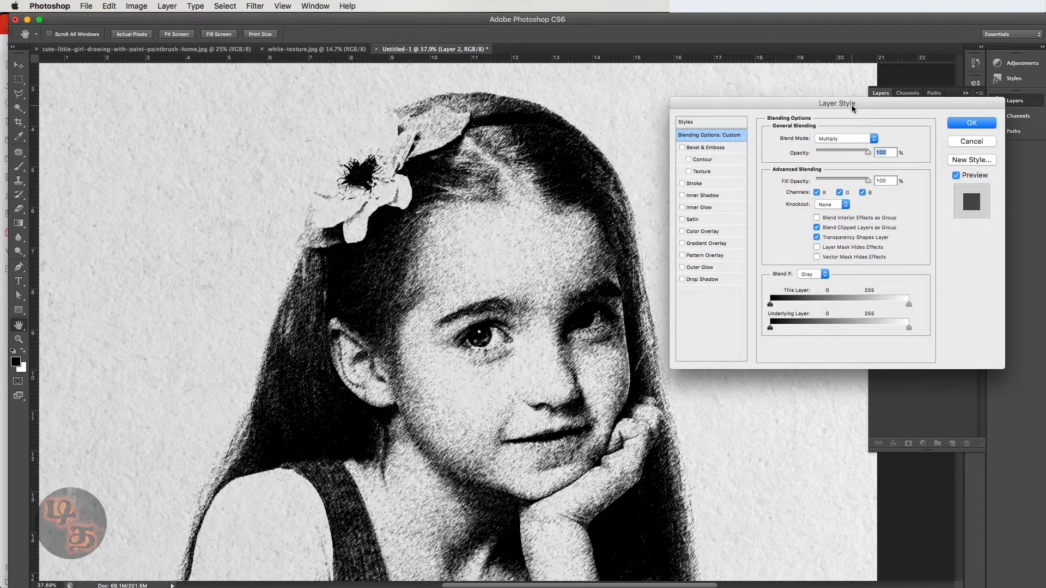
drag(853, 105, 674, 81)
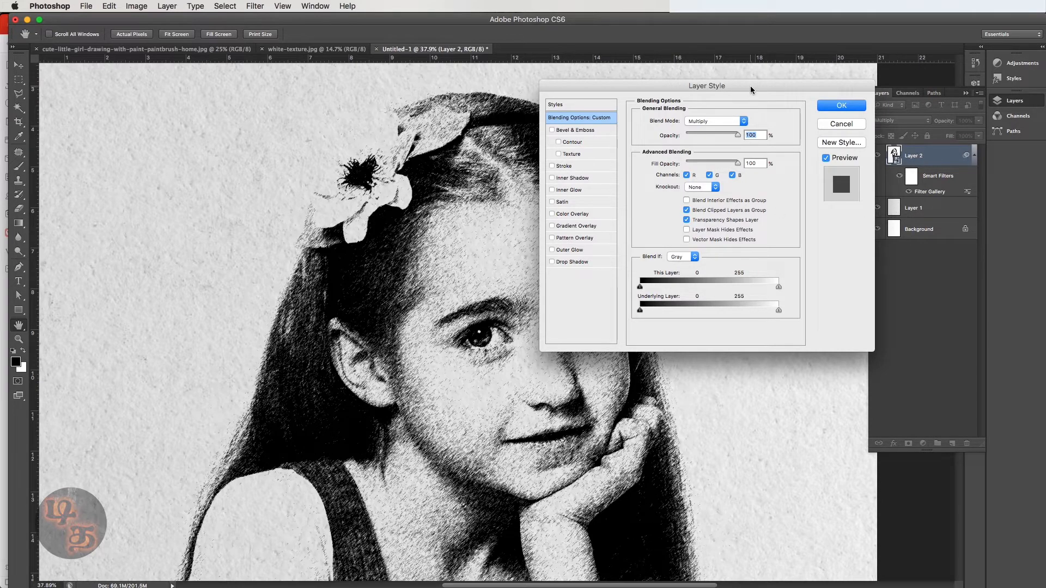
drag(755, 89, 819, 83)
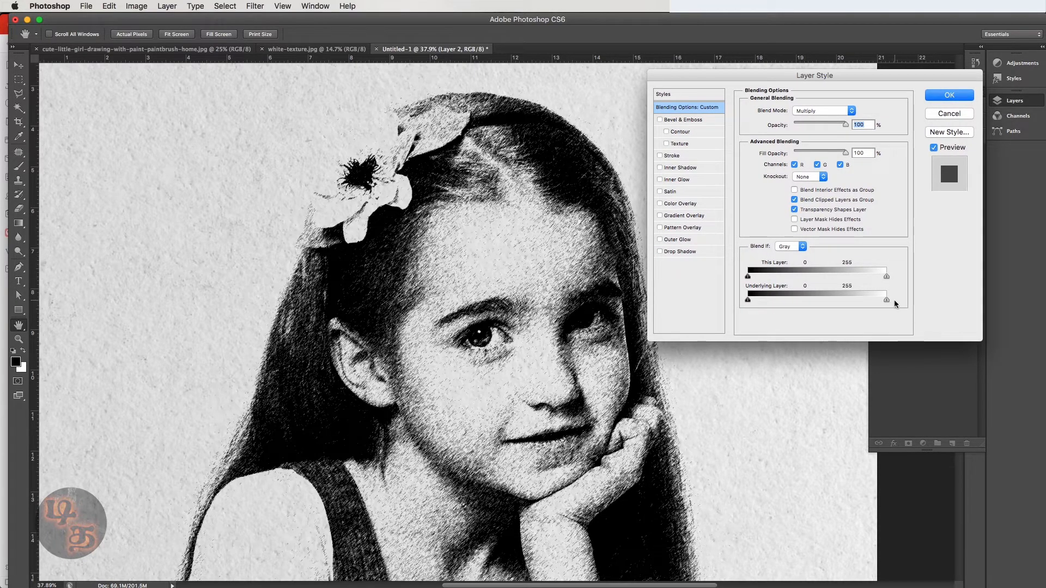
drag(887, 301, 876, 303)
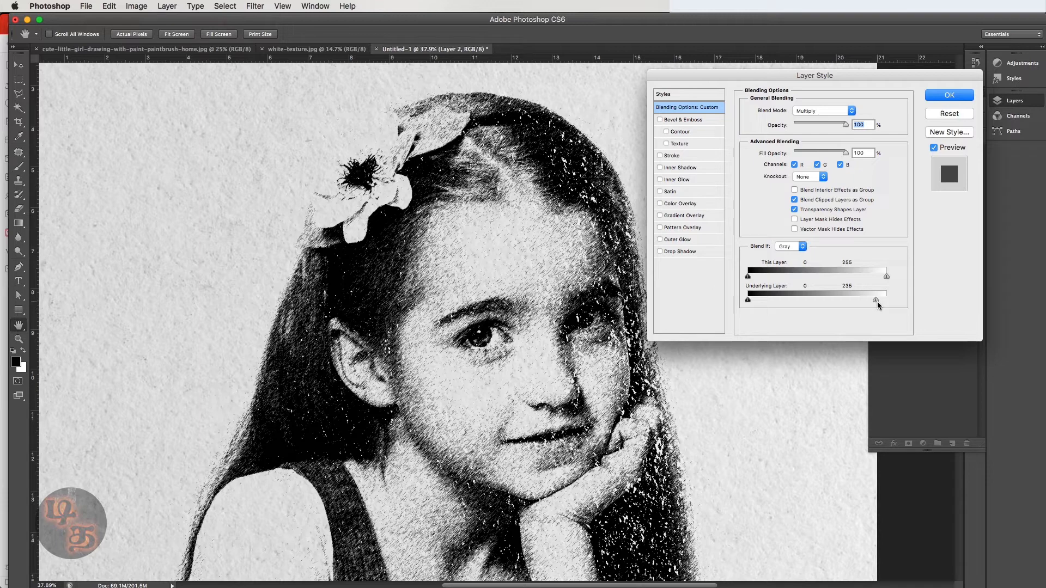
alt+drag(877, 302, 876, 304)
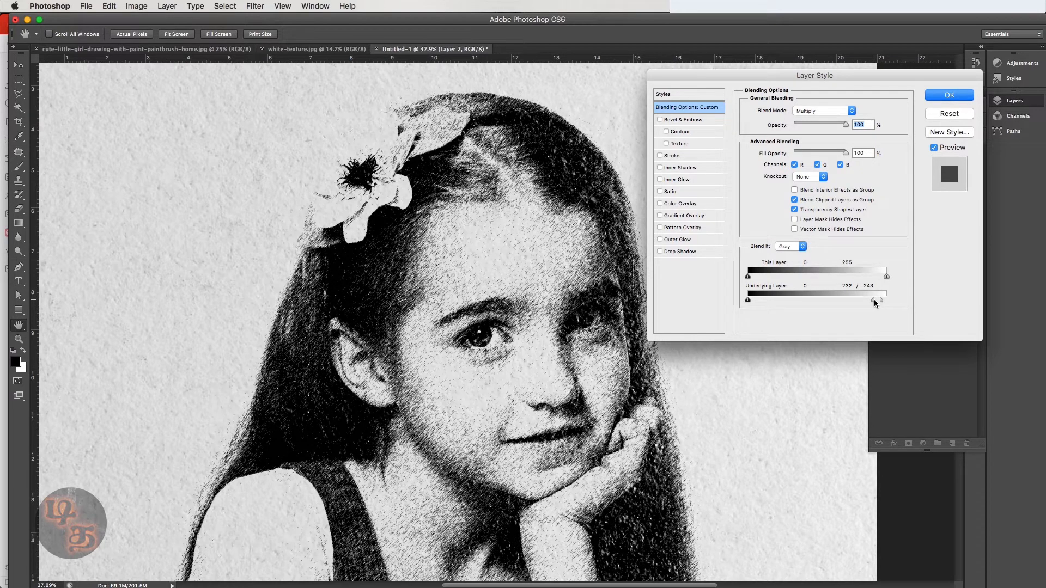
Compare the blend with and without preview, and refine the underlying layer's white Blend If range to 233 / 250.
super+space+click(604, 158)
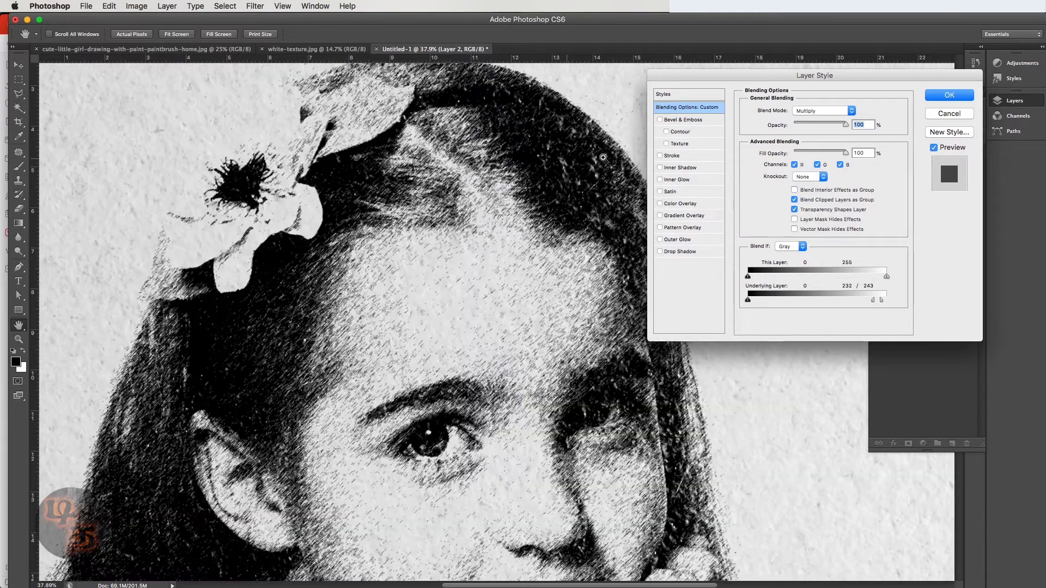
super+space+click(604, 158)
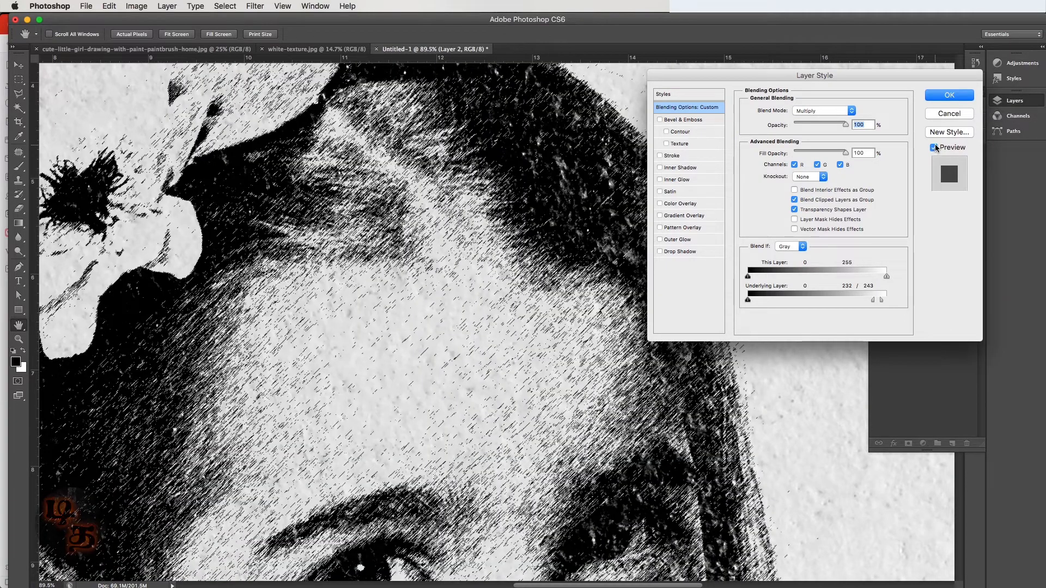
click(933, 148)
click(934, 148)
drag(576, 160, 481, 243)
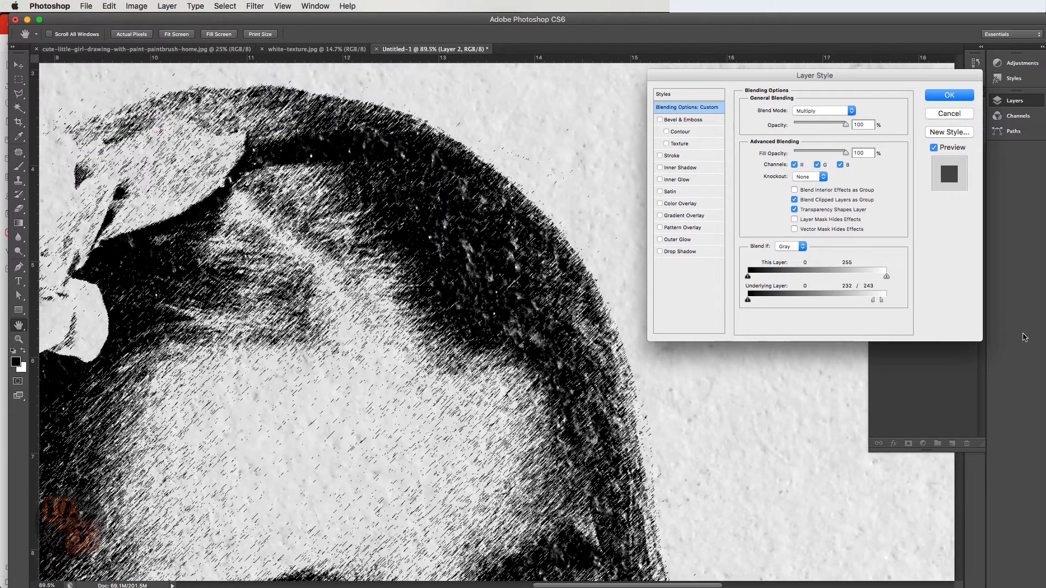
drag(881, 300, 874, 304)
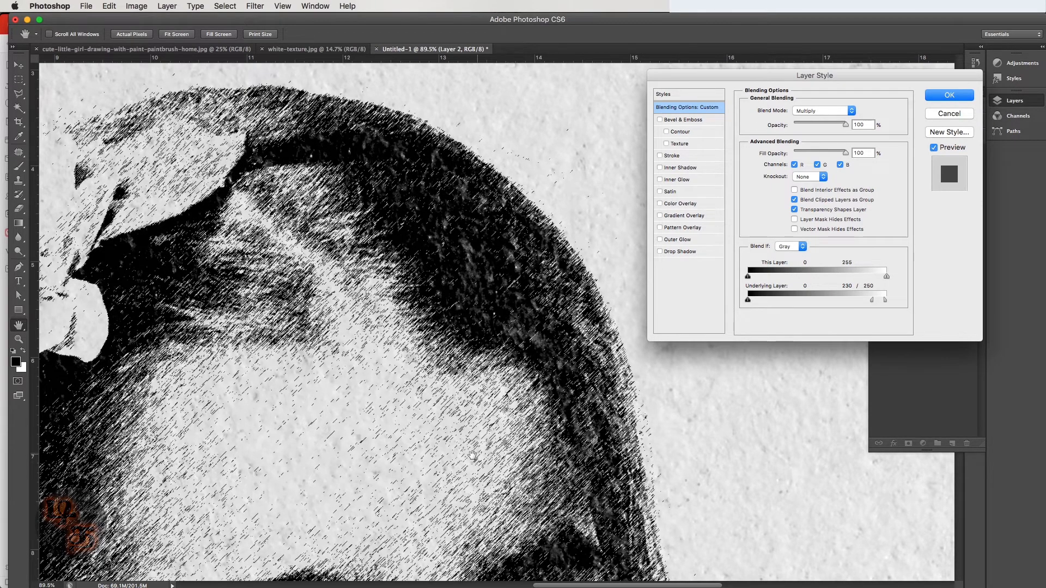
drag(465, 459, 449, 200)
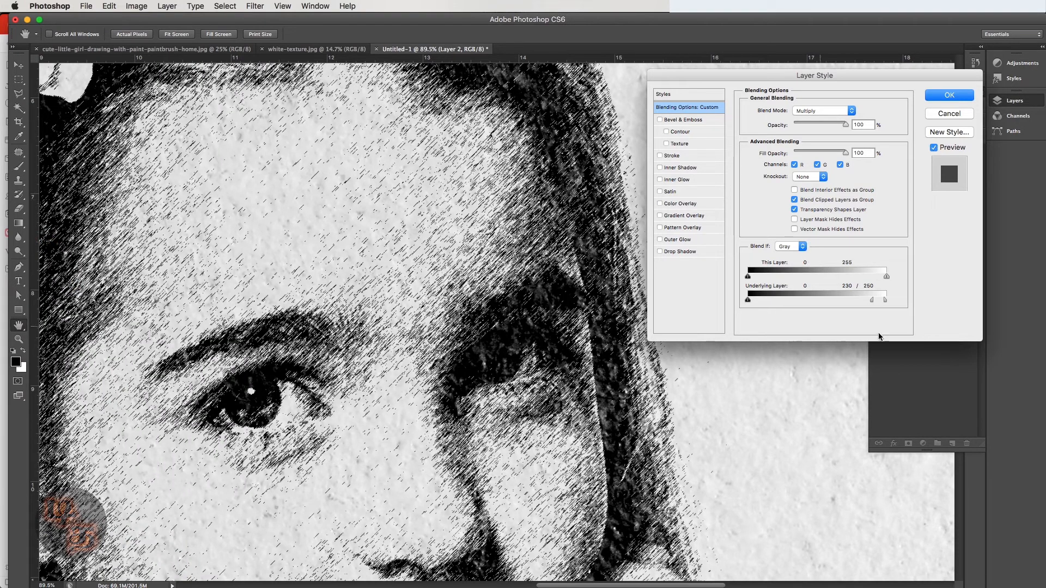
drag(872, 305, 875, 302)
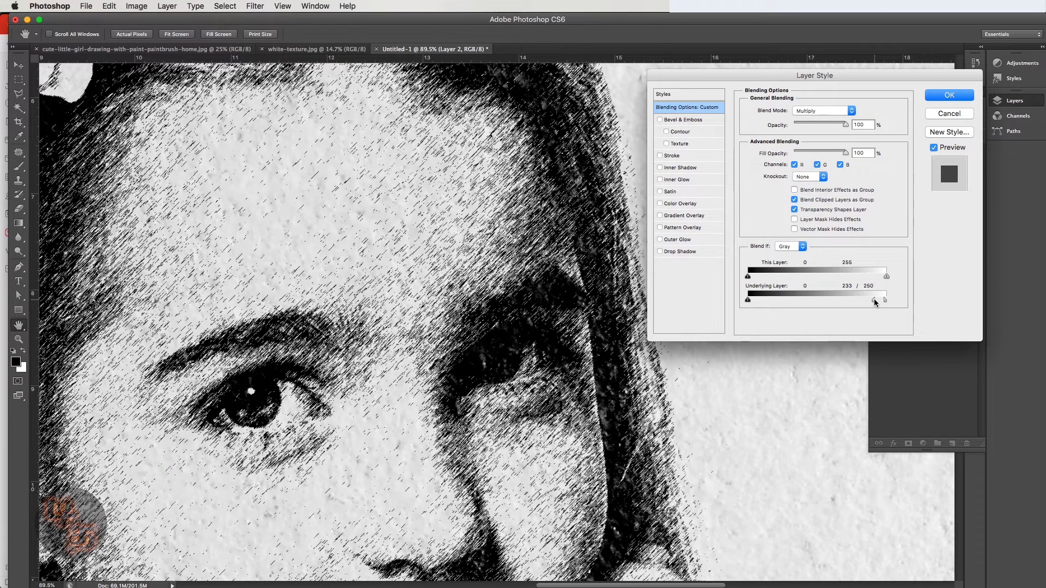
click(943, 97)
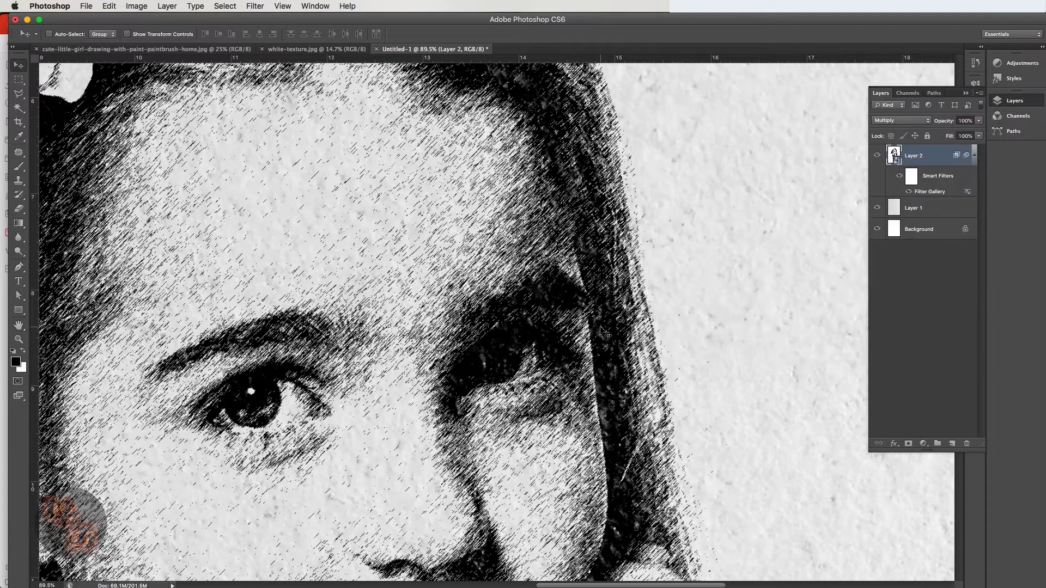
Inspect the pen strokes in the hair up close and soften the sketch layer with a 0.3 pixel Gaussian Blur.
key(super+0)
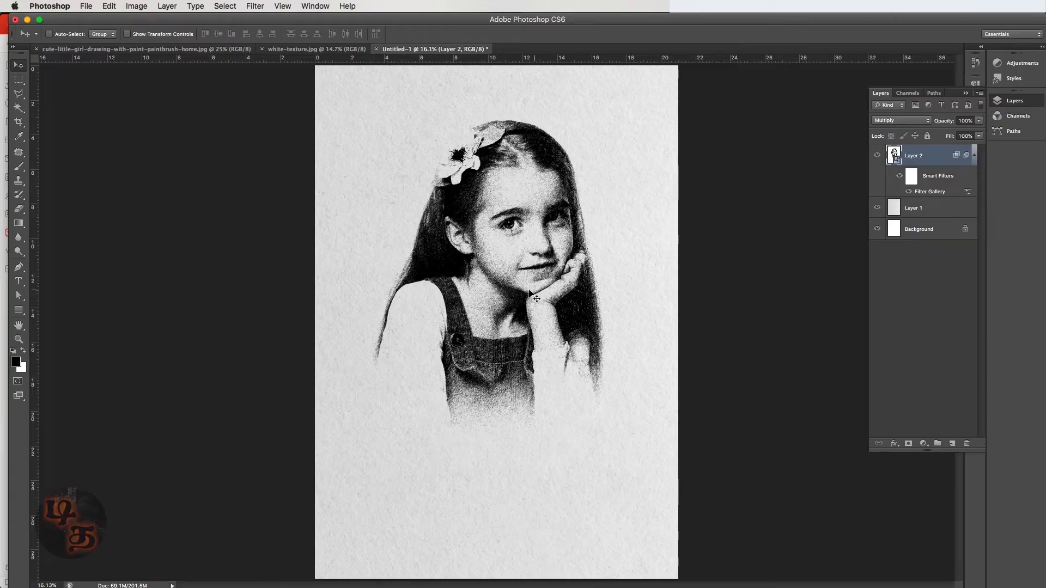
scroll(414, 251, up, 5)
scroll(420, 302, up, 7)
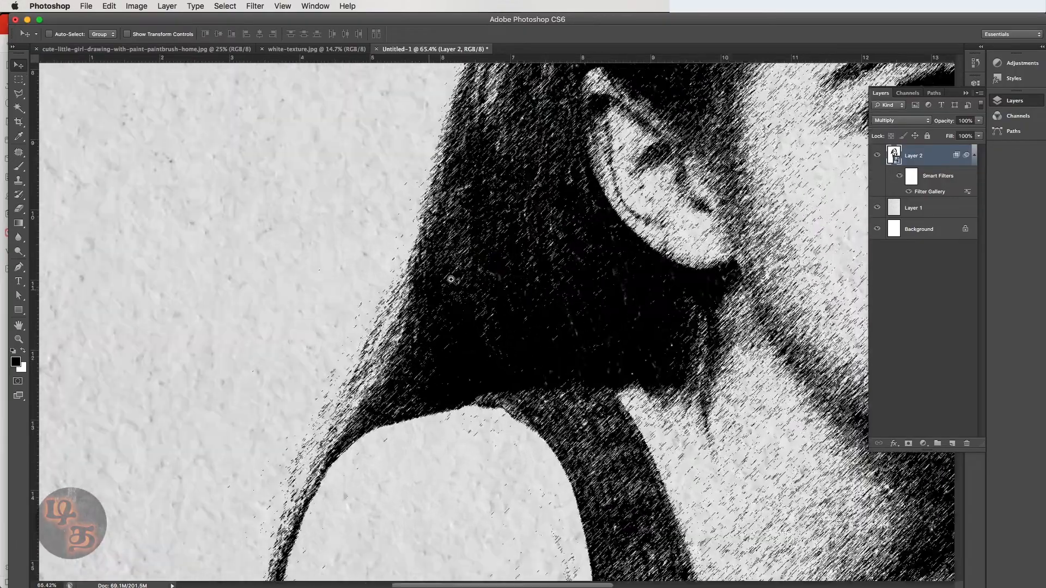
scroll(339, 288, down, 7)
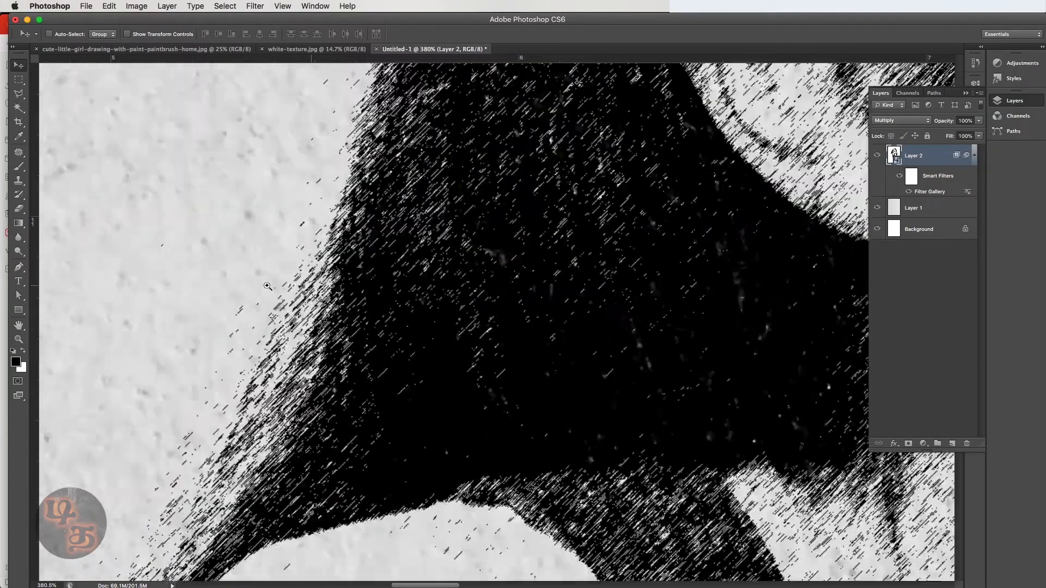
scroll(249, 292, down, 4)
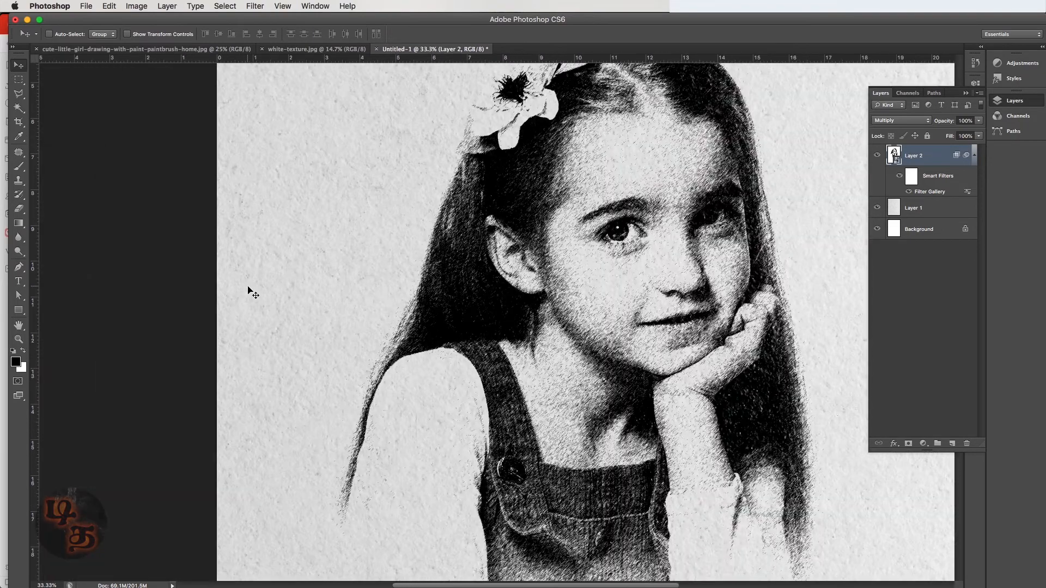
scroll(467, 299, up, 4)
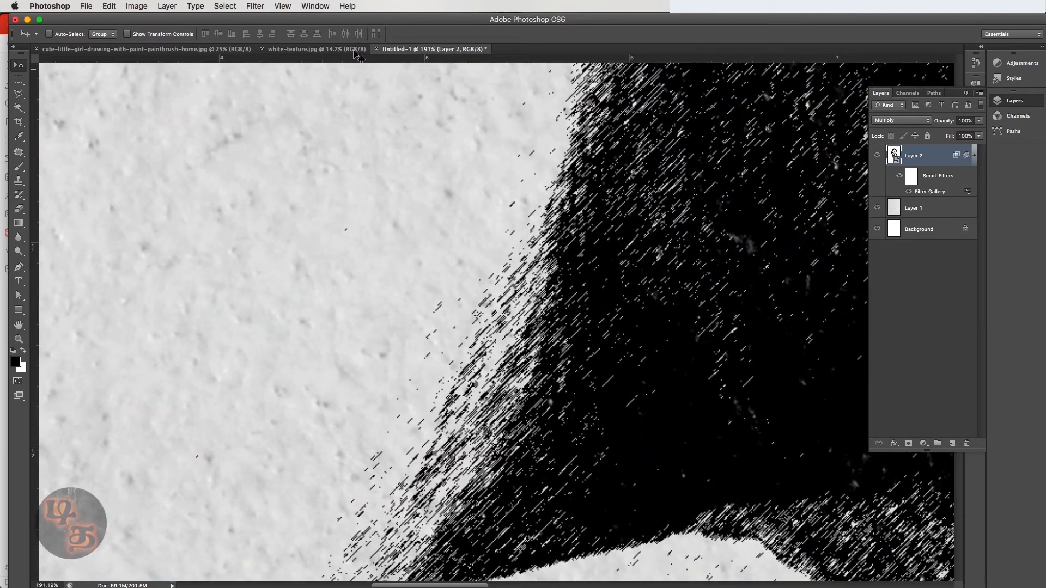
click(255, 6)
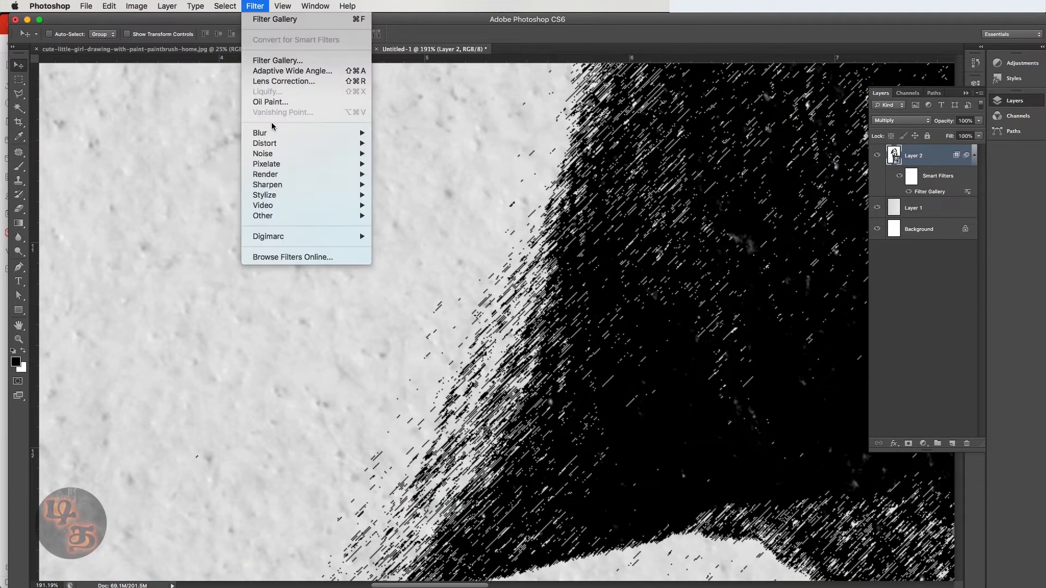
mouse_move(275, 134)
click(410, 216)
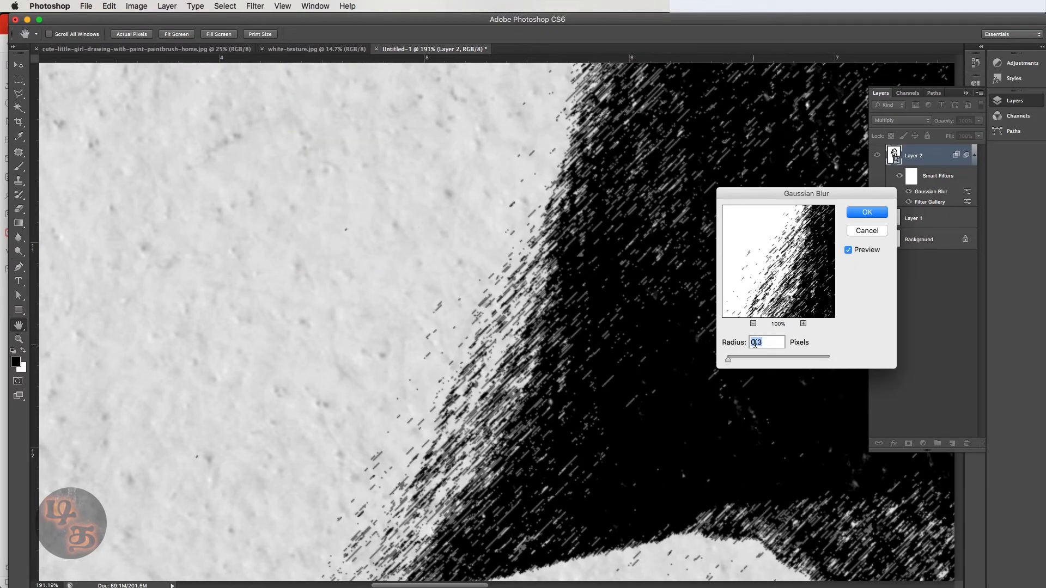
click(852, 213)
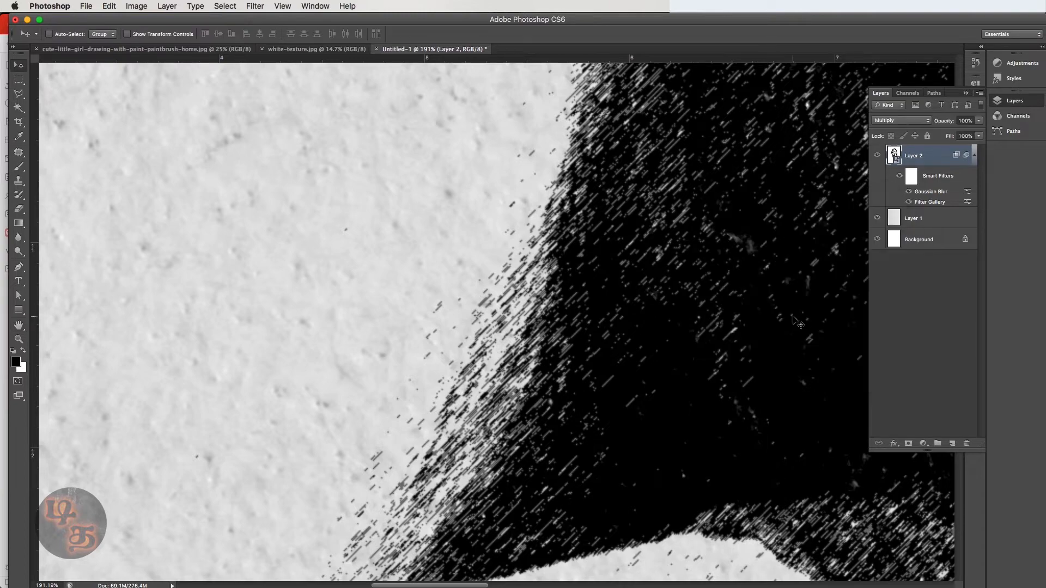
Add a new empty layer above the sketch smart object.
key(super+0)
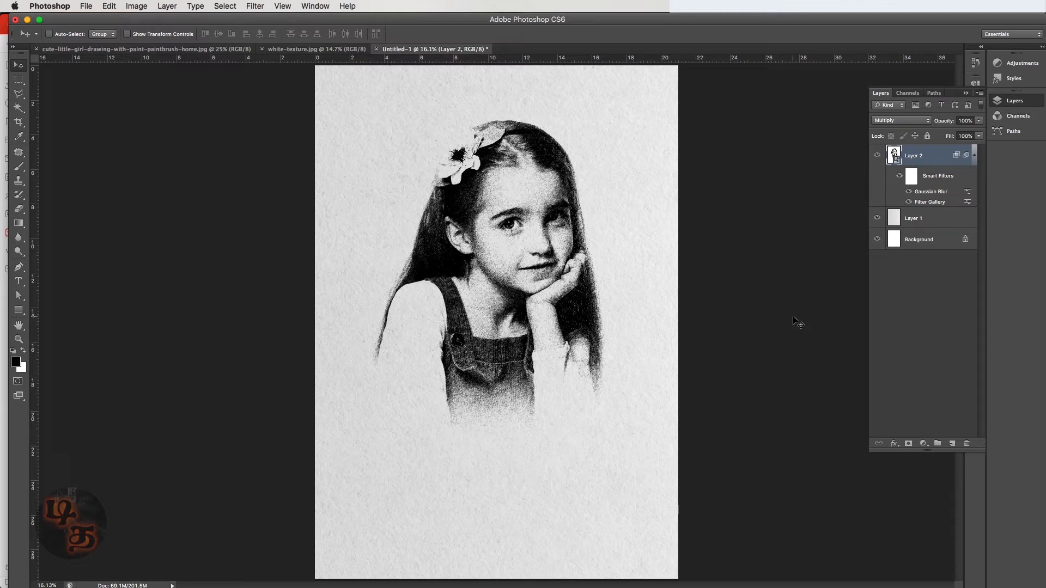
click(953, 444)
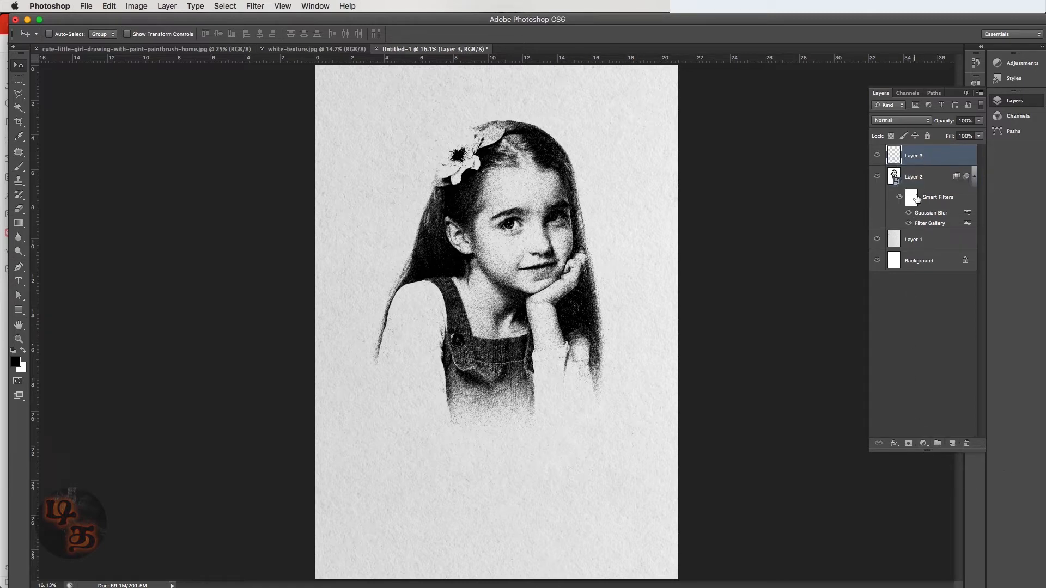
Try clipping the new empty layer to the sketch smart object, and undo the clipping.
right_click(931, 159)
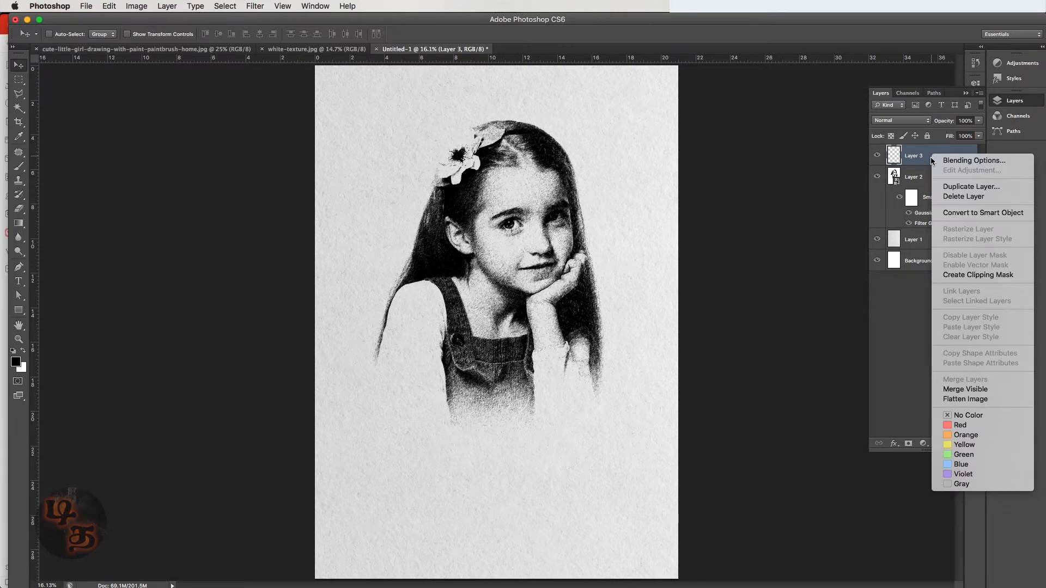
click(981, 276)
key(super+z)
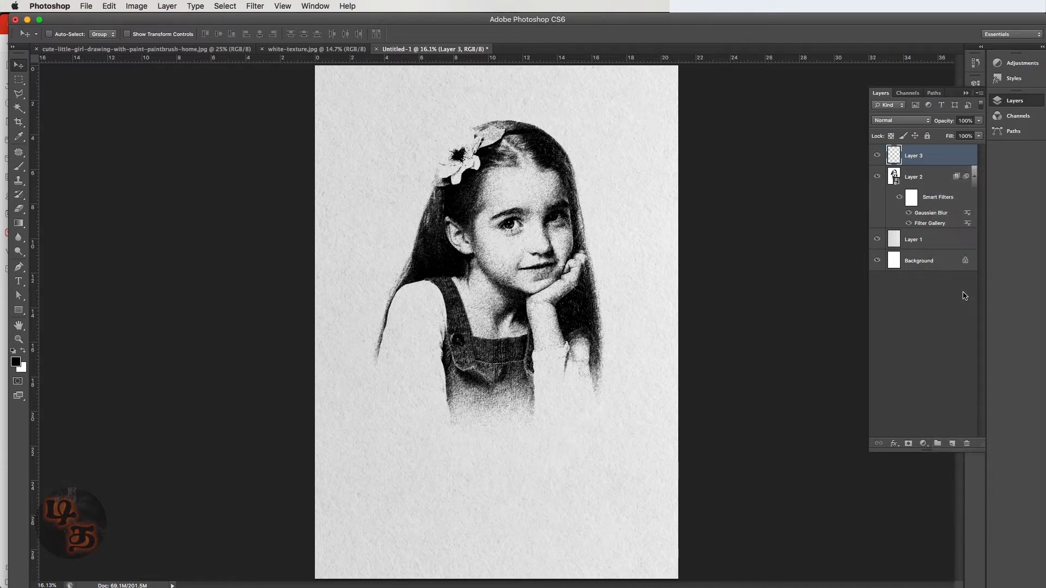
Clip the empty top layer to the sketch smart object and bring the girl's eyes into close view.
alt+click(938, 162)
drag(508, 199, 518, 220)
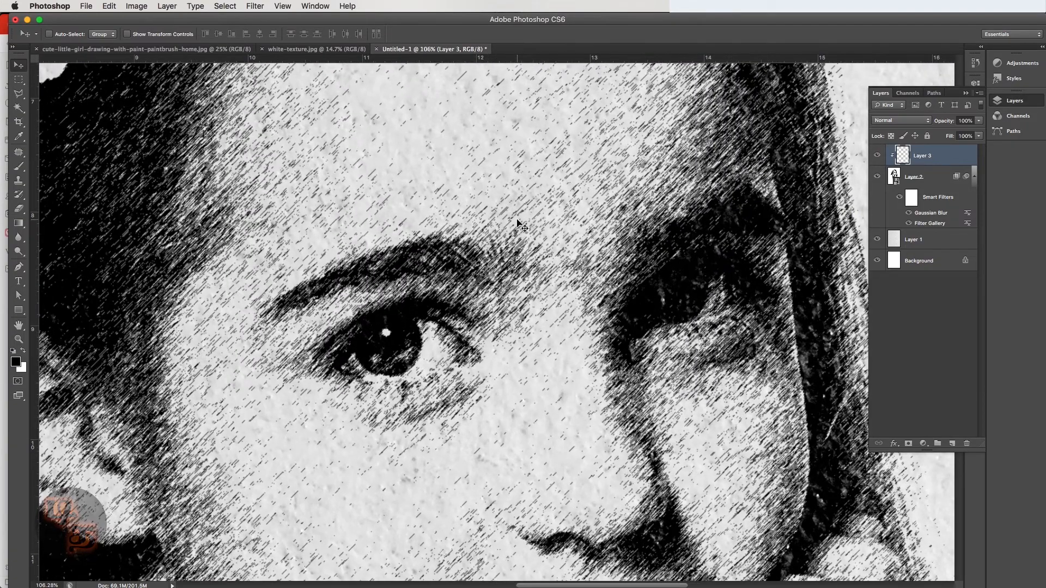
Replace the brush presets with the Dry Media Brushes set and choose the Small Pastel on Charcoal Paper brush.
key(b)
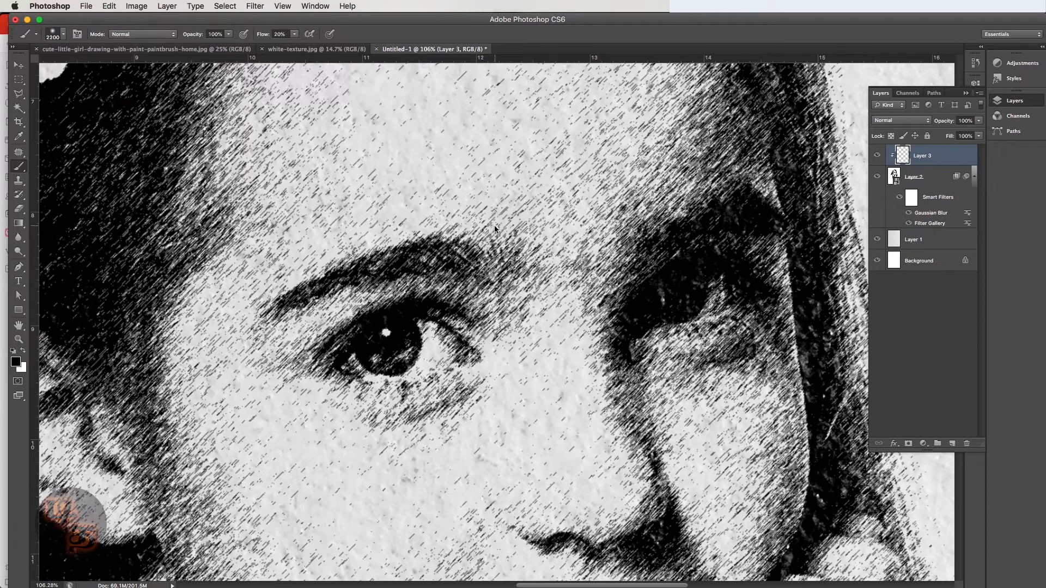
right_click(495, 225)
click(632, 234)
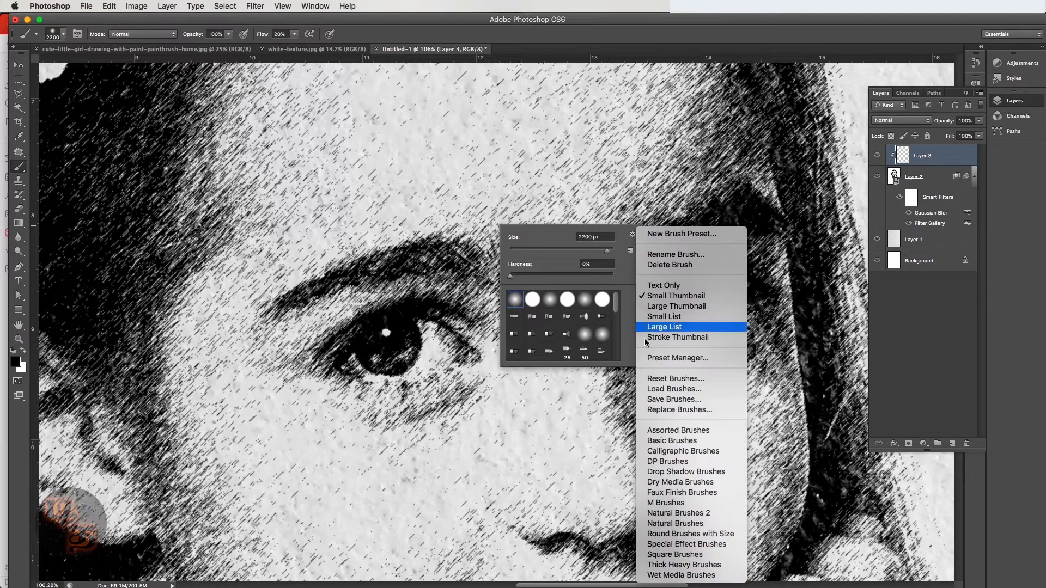
click(666, 482)
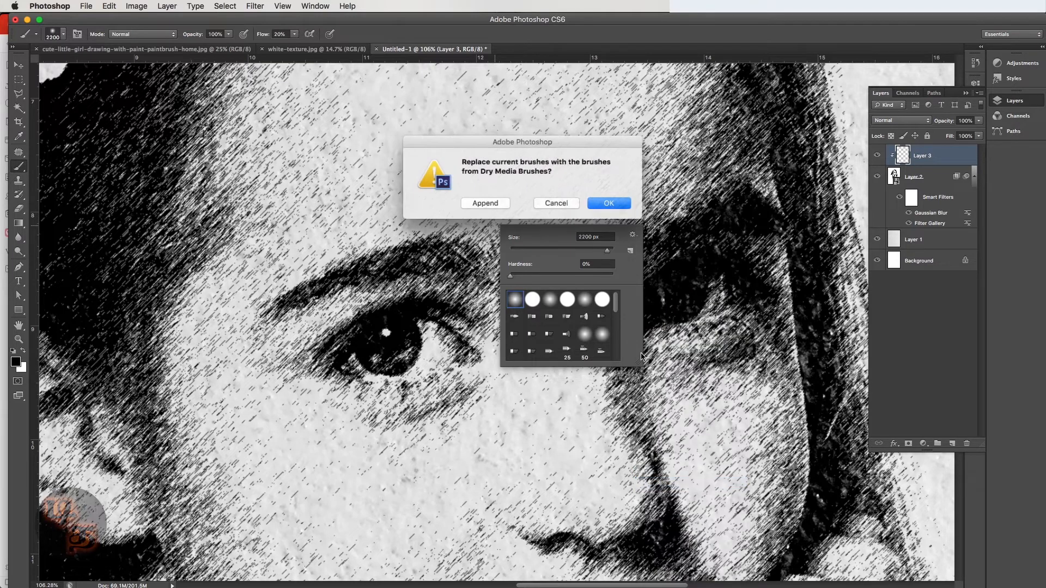
click(604, 202)
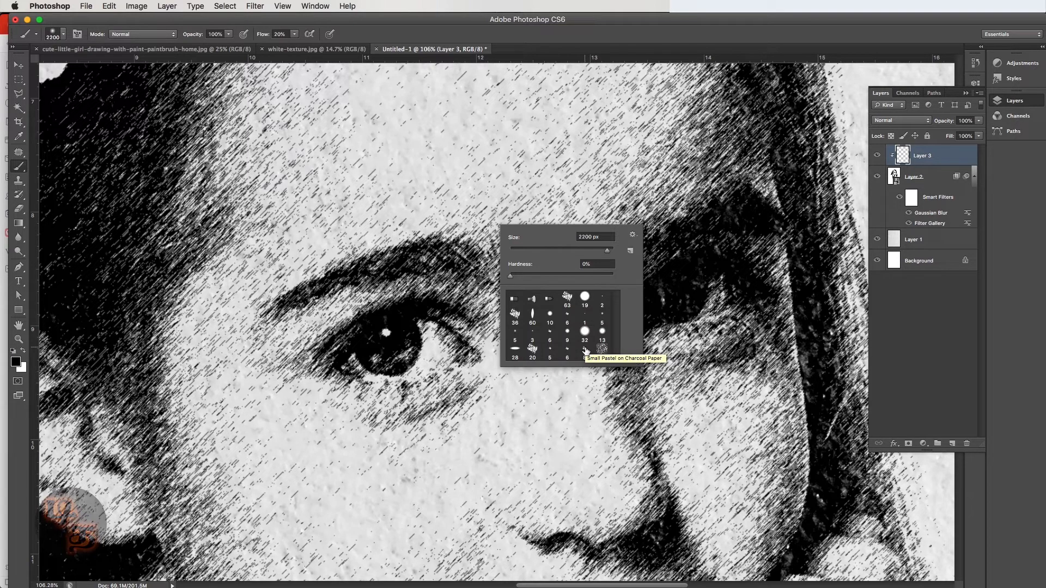
double_click(585, 351)
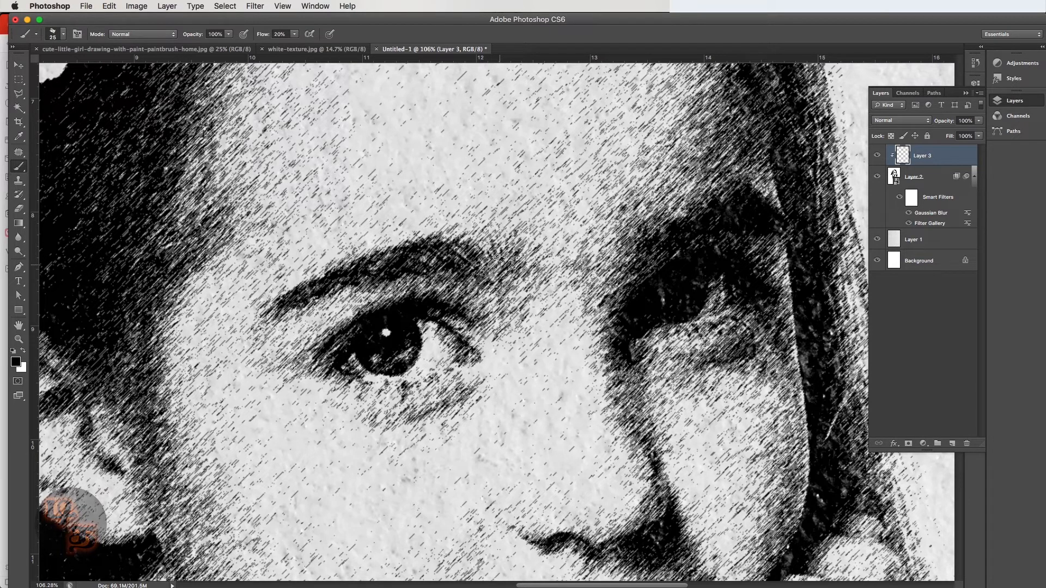
Shade the inner ends of both eyebrows and draw the crease under the lit eye, using the pastel brush at 25 to 30 px.
mouse_move(475, 238)
mouse_down()
mouse_move(496, 276)
mouse_move(501, 267)
mouse_move(463, 245)
mouse_up()
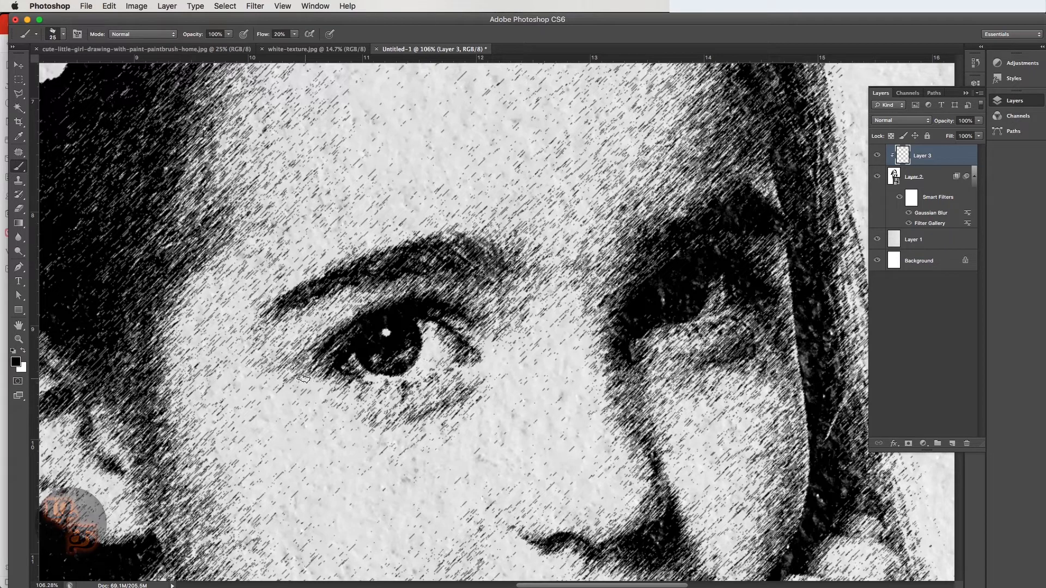
mouse_move(295, 376)
mouse_down()
mouse_move(381, 406)
mouse_move(459, 411)
mouse_up()
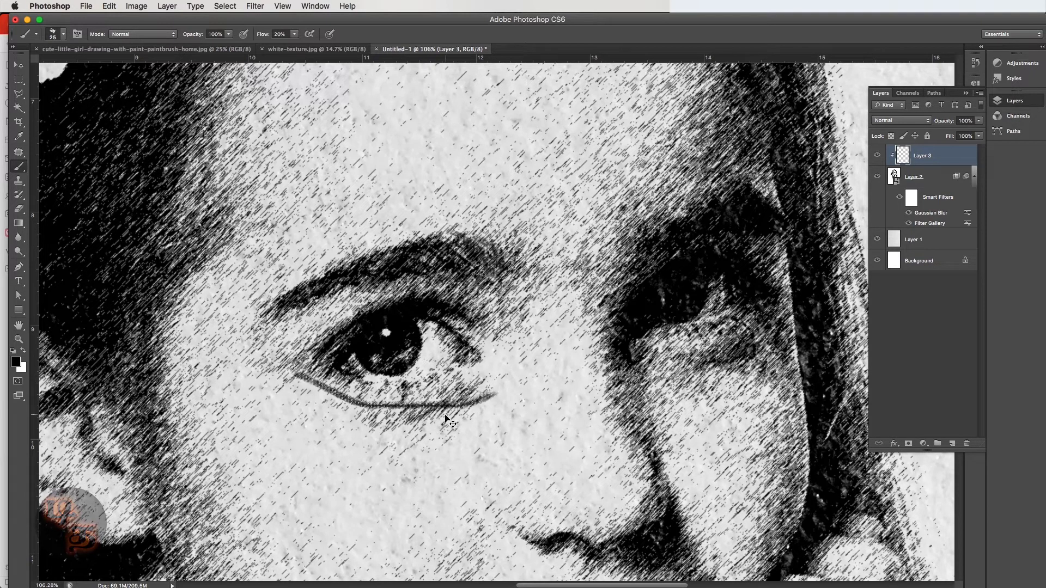
key(ctrl+z)
key(bracketright)
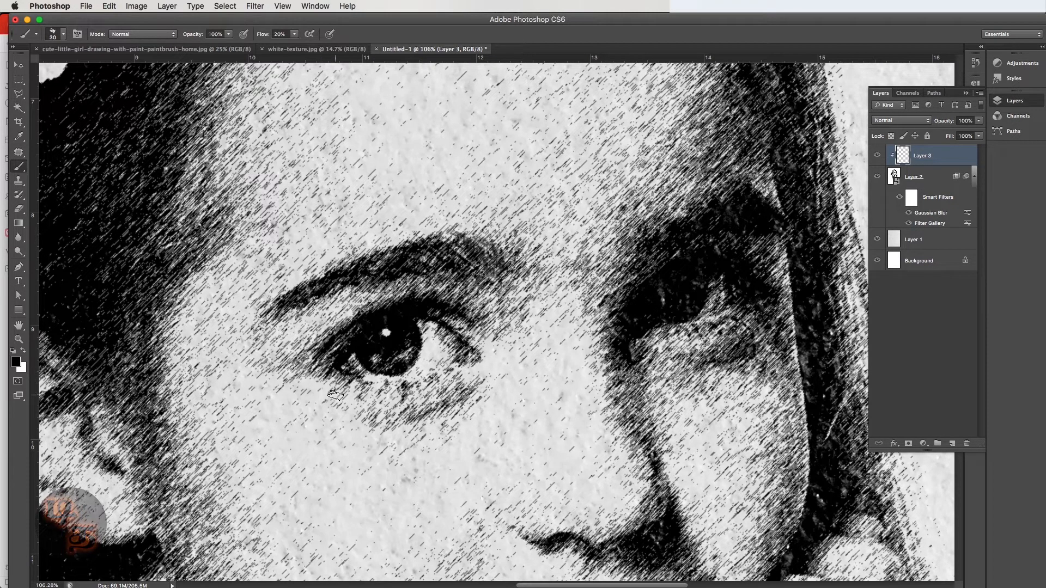
mouse_move(340, 409)
mouse_down()
mouse_move(357, 415)
mouse_move(488, 390)
mouse_move(467, 395)
mouse_up()
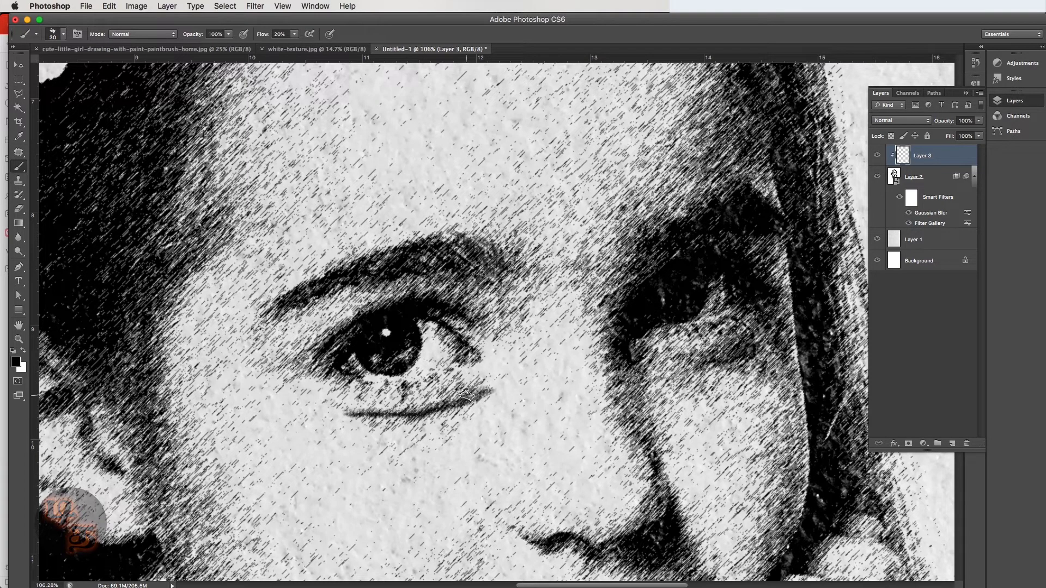
key(ctrl+z)
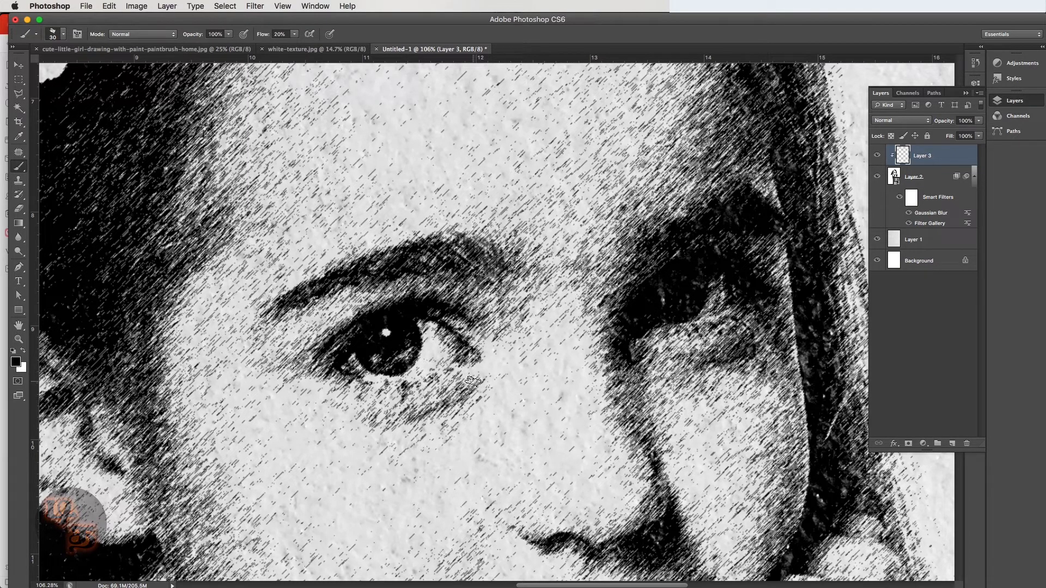
mouse_move(478, 383)
mouse_down()
mouse_move(419, 407)
mouse_move(357, 415)
mouse_up()
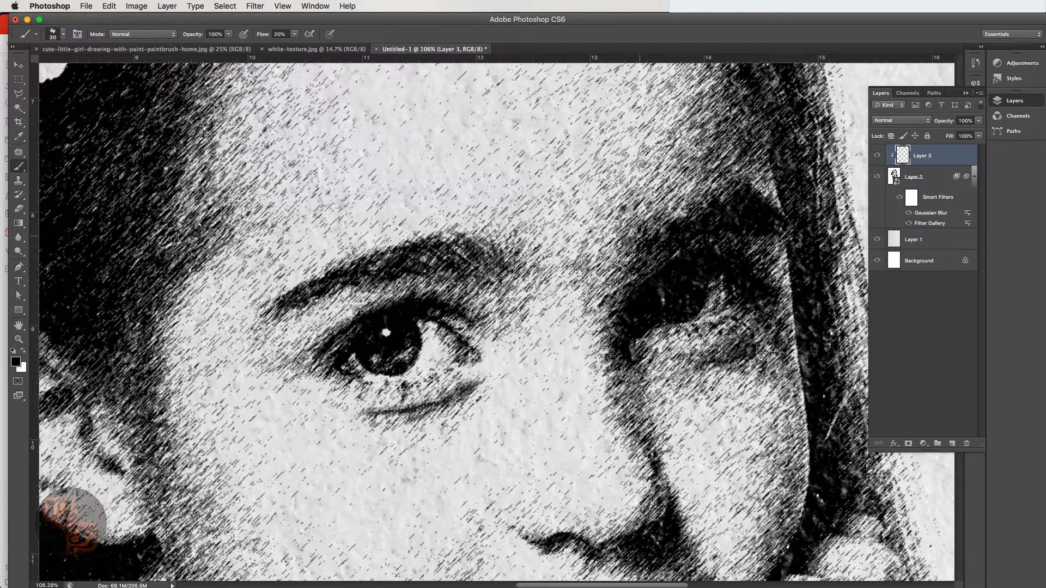
mouse_move(631, 240)
mouse_down()
mouse_move(612, 282)
mouse_move(651, 256)
mouse_up()
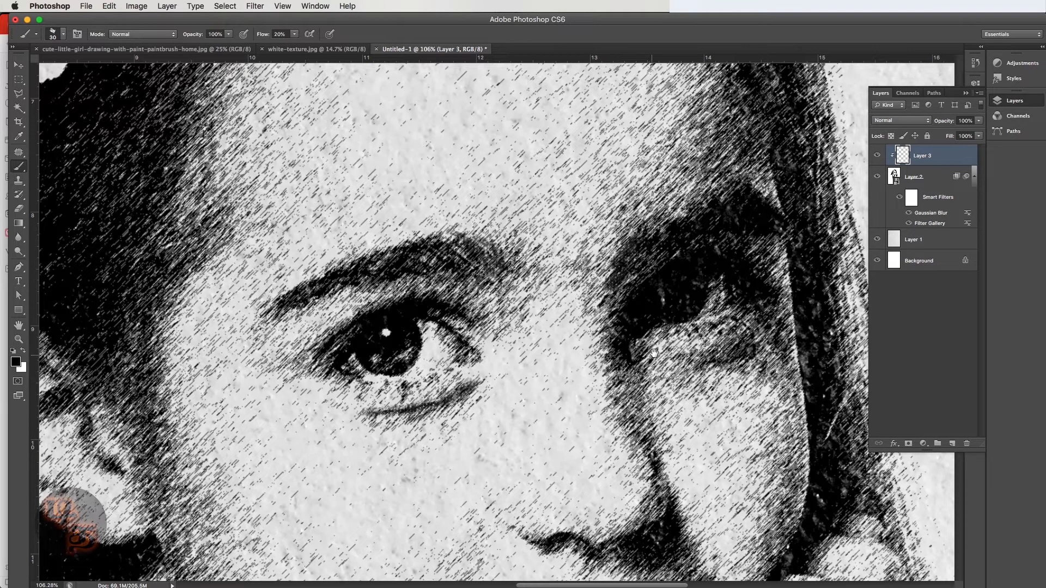
Hide the sketch layer's Gaussian Blur and Filter Gallery smart filters so the original photo can be traced.
scroll(651, 256, right, 3)
scroll(651, 256, down, 1)
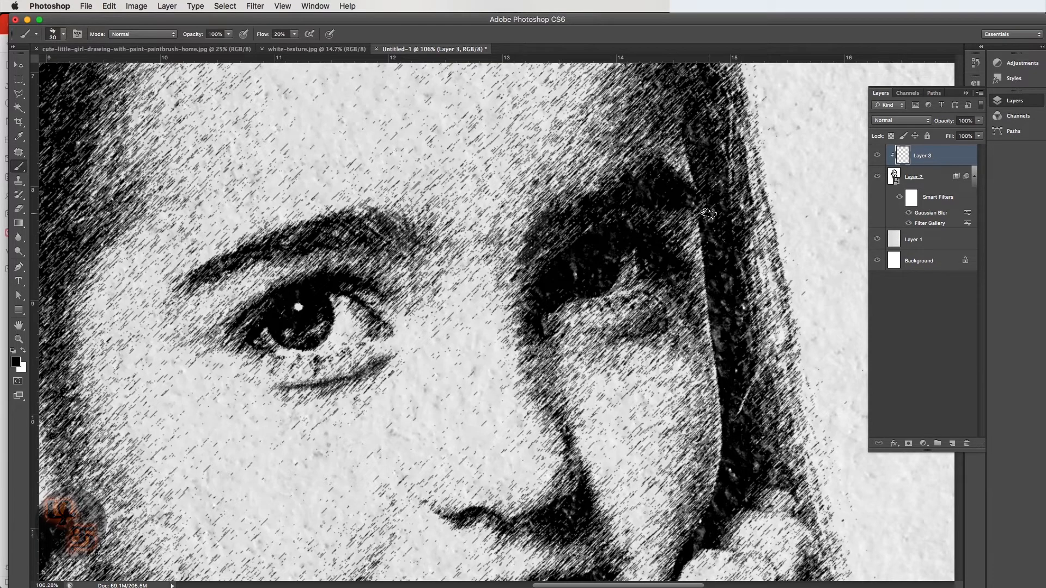
key(super+0)
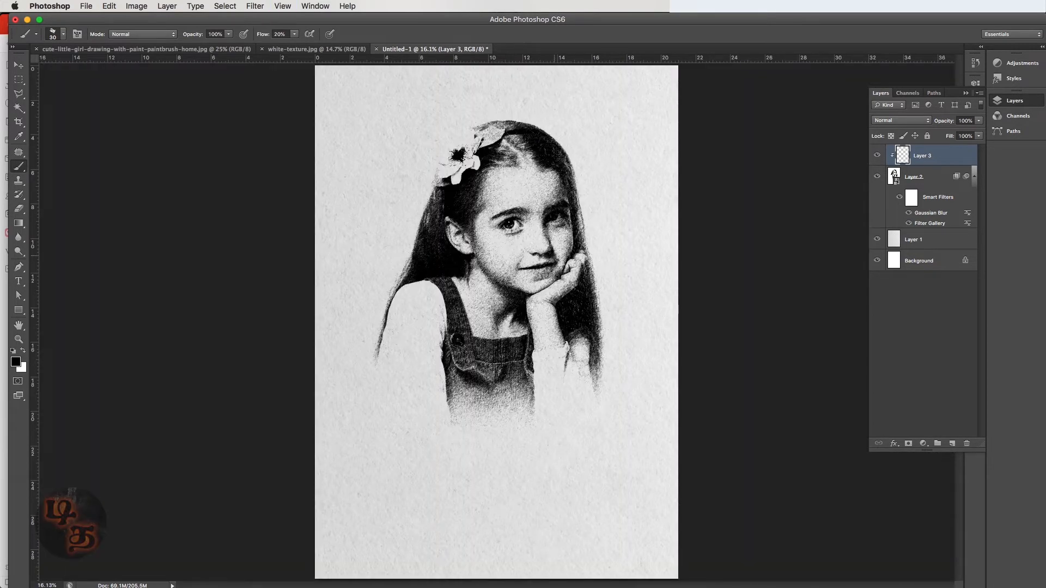
scroll(524, 225, up, 5)
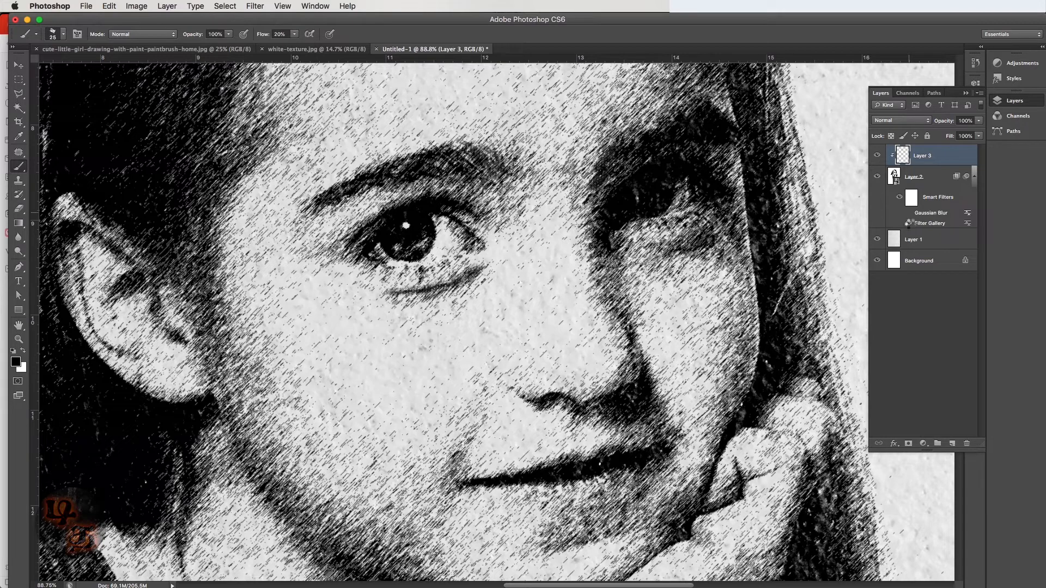
click(908, 223)
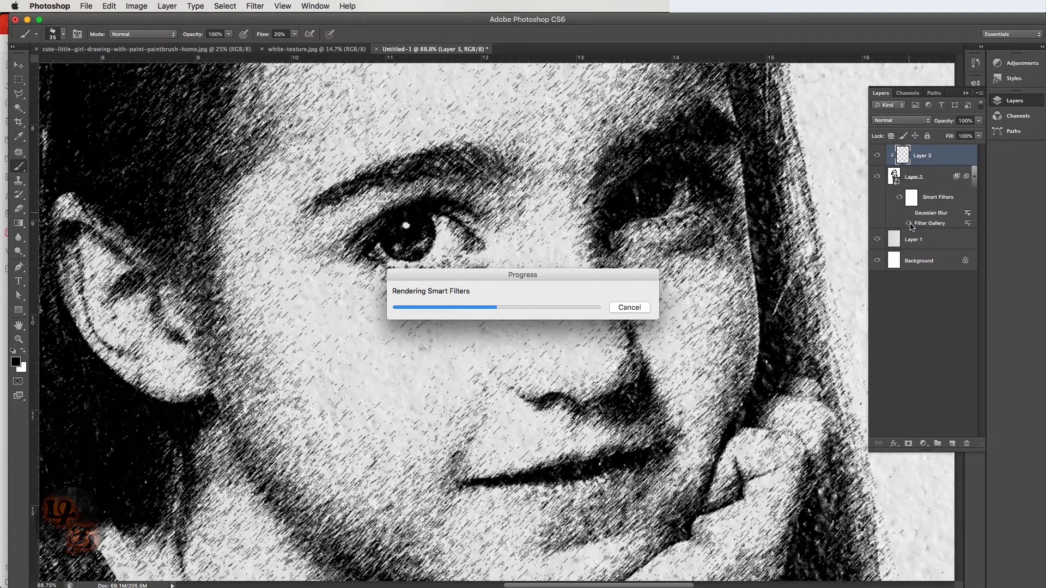
click(910, 225)
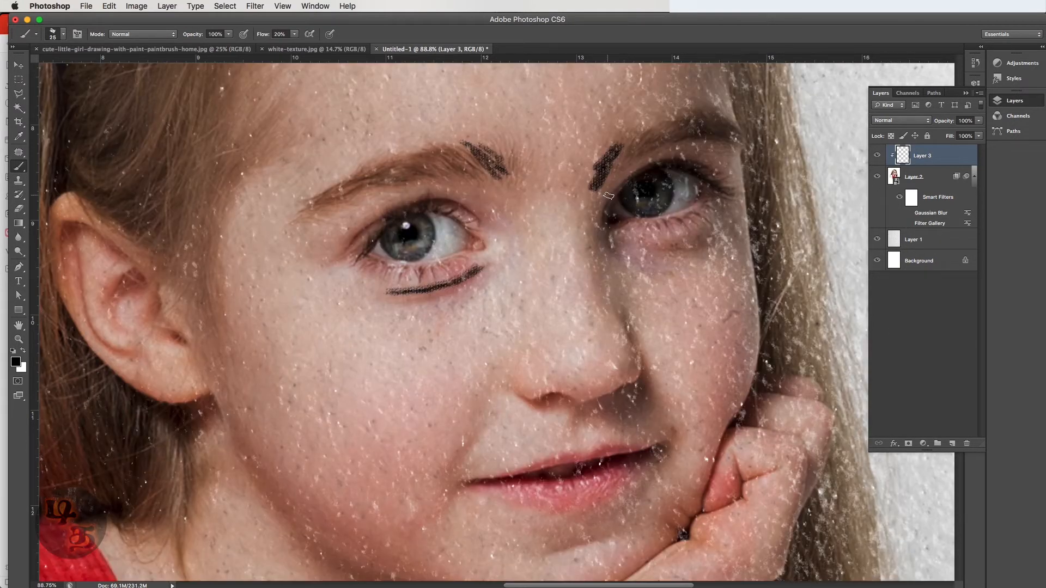
With a 25 px brush, trace the crease under the shadowed eye, the nose, the lips, the chin crease and the smile line.
mouse_move(680, 257)
mouse_down()
mouse_move(596, 254)
mouse_move(645, 215)
mouse_up()
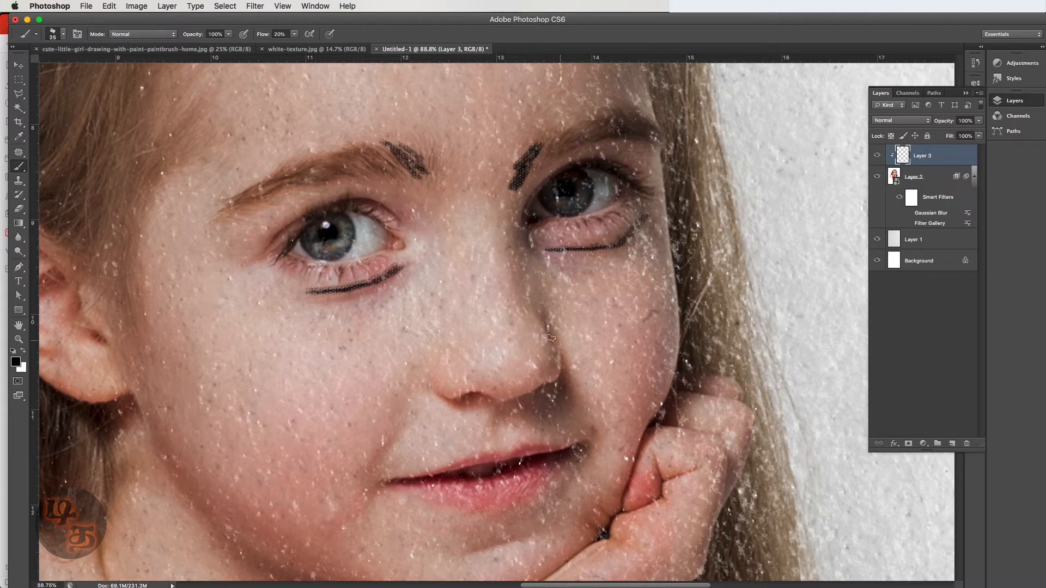
mouse_move(522, 263)
mouse_down()
mouse_move(559, 359)
mouse_move(556, 379)
mouse_move(500, 402)
mouse_move(436, 396)
mouse_up()
scroll(436, 397, down, 5)
scroll(435, 397, left, 2)
mouse_move(439, 300)
mouse_down()
mouse_move(617, 266)
mouse_move(520, 330)
mouse_move(637, 265)
mouse_up()
drag(526, 372, 597, 351)
scroll(518, 306, up, 4)
drag(474, 320, 432, 409)
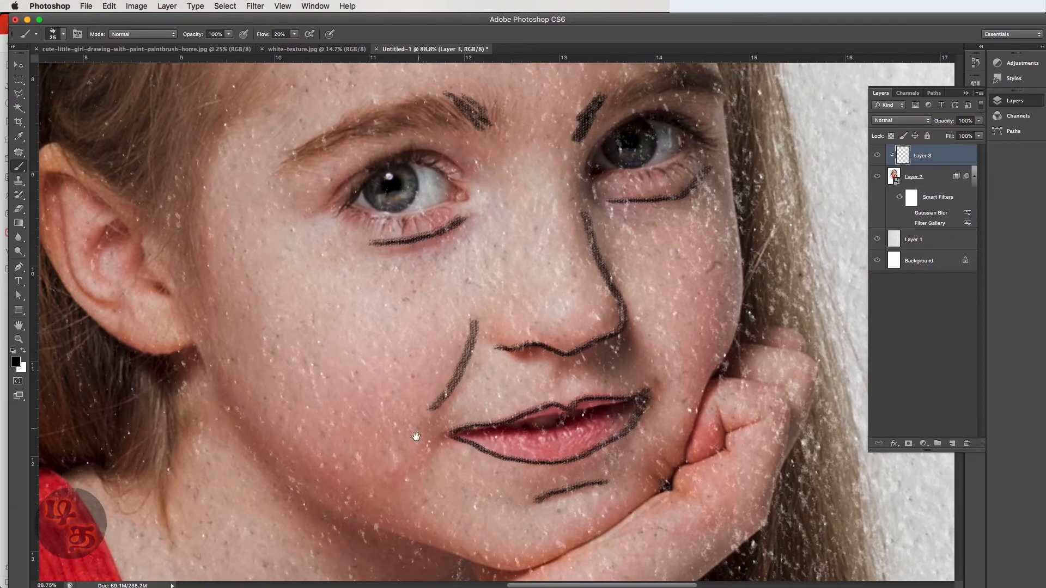
Trace the jawline from the ear around the chin to the cheek, and add a shadow line on the neck.
scroll(416, 435, down, 4)
scroll(415, 435, left, 3)
mouse_move(308, 248)
mouse_down()
mouse_move(407, 374)
mouse_move(631, 451)
mouse_move(809, 275)
mouse_move(839, 190)
mouse_up()
scroll(577, 491, down, 4)
drag(619, 369, 561, 464)
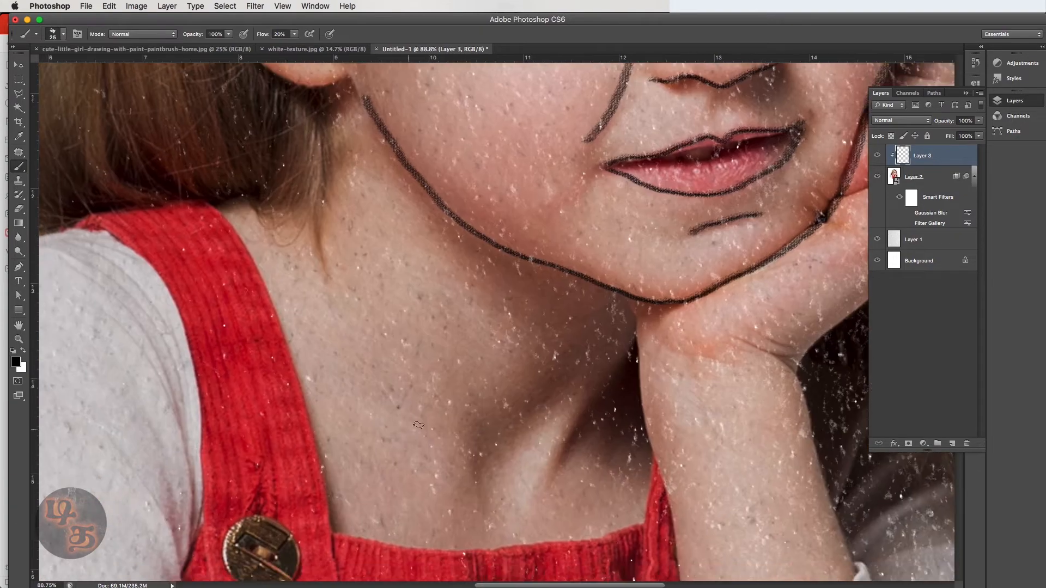
Outline the fingers and knuckles of the hand supporting the cheek, and mark the creases at the wrist.
scroll(420, 426, right, 8)
scroll(420, 426, up, 2)
scroll(491, 233, up, 1)
mouse_move(490, 234)
mouse_down()
mouse_move(553, 302)
mouse_move(549, 314)
mouse_up()
drag(532, 273, 497, 287)
drag(487, 261, 496, 293)
drag(524, 200, 558, 280)
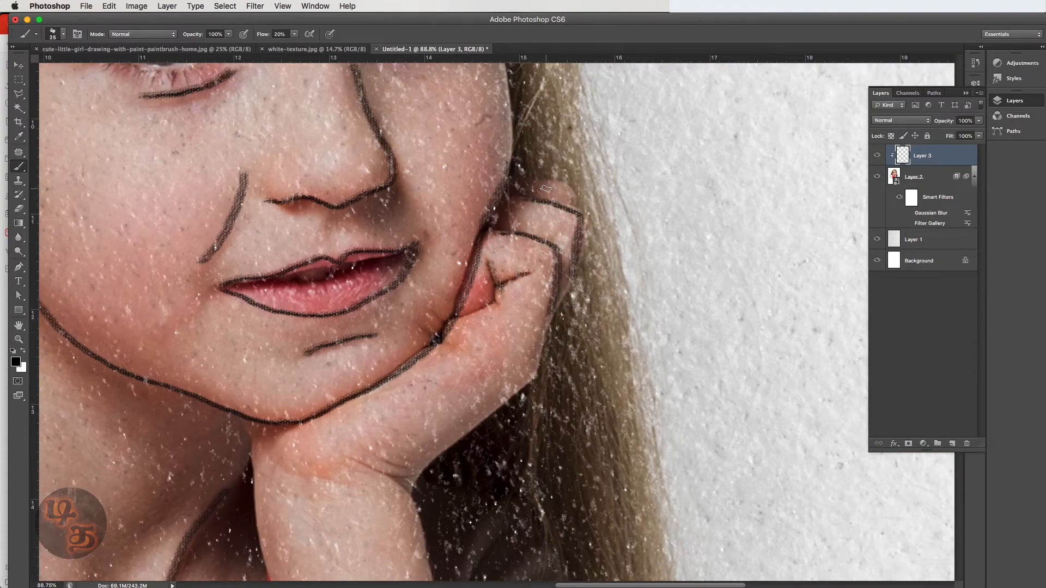
drag(540, 182, 580, 207)
drag(463, 436, 509, 335)
drag(401, 356, 463, 372)
mouse_move(305, 491)
mouse_down()
mouse_move(375, 277)
mouse_move(599, 545)
mouse_up()
Enlarge the brush and draw thick fold lines on the white shoulder sleeve and shadow strokes on the neck.
key(bracketright)
key(bracketright)
key(bracketright)
key(bracketright)
key(bracketright)
drag(188, 200, 296, 362)
mouse_move(213, 196)
mouse_down()
mouse_move(249, 220)
mouse_move(302, 325)
mouse_up()
mouse_move(401, 172)
mouse_down()
mouse_move(373, 250)
mouse_move(298, 218)
mouse_up()
drag(505, 449, 570, 356)
mouse_move(562, 372)
mouse_down()
mouse_move(548, 437)
mouse_move(620, 577)
mouse_up()
Reduce the brush to 30 px and draw the ear's inner folds and outer edge, redoing the misplaced strokes.
key(bracketleft)
key(bracketleft)
key(bracketleft)
key(bracketleft)
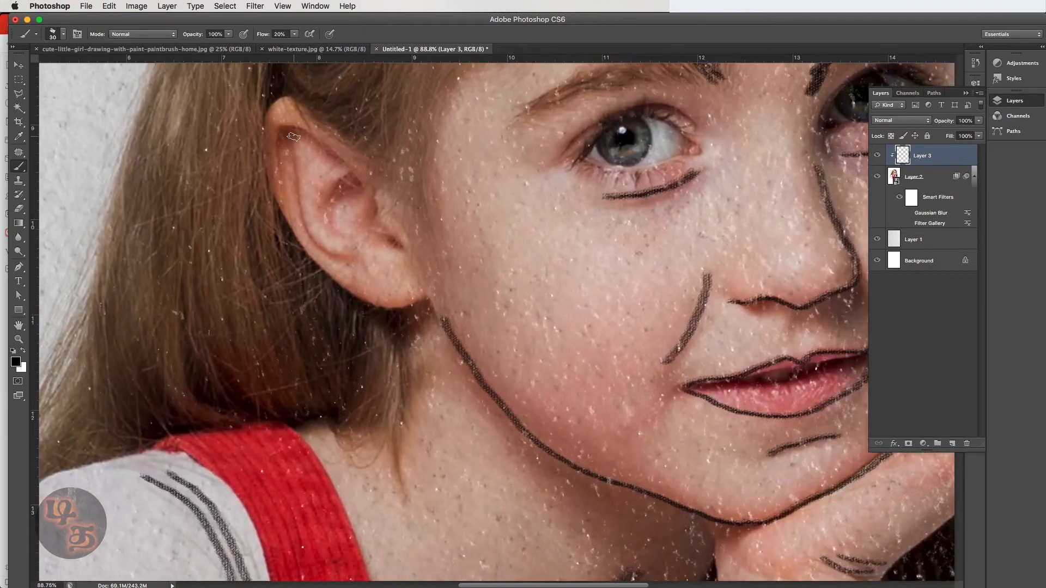
drag(293, 138, 329, 255)
drag(354, 174, 331, 232)
mouse_move(416, 281)
mouse_down()
mouse_move(421, 322)
mouse_move(300, 270)
mouse_move(284, 244)
mouse_up()
key(super+z)
drag(285, 244, 317, 254)
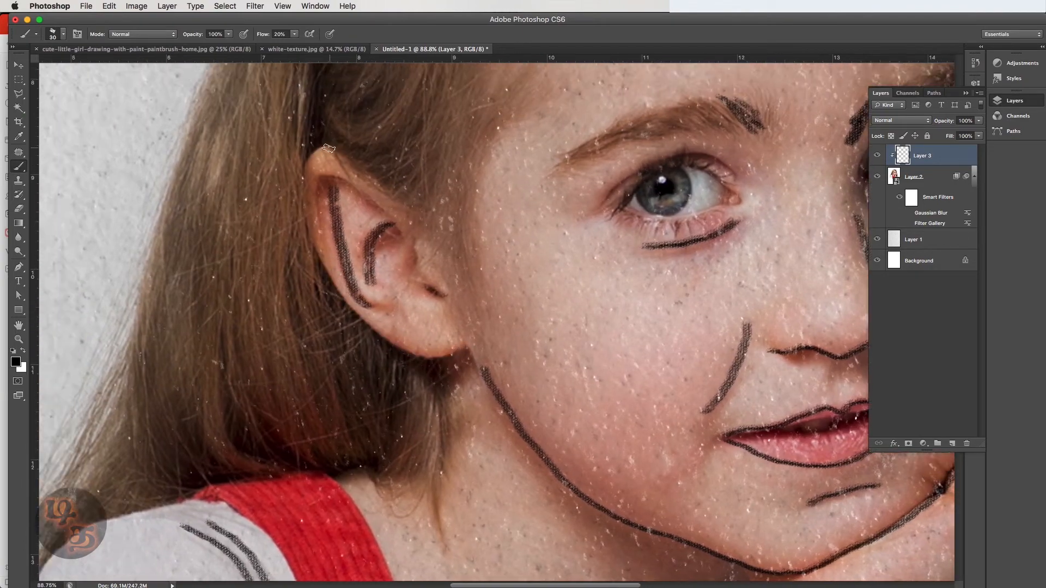
mouse_move(330, 149)
mouse_down()
mouse_move(307, 221)
mouse_move(366, 320)
mouse_move(457, 343)
mouse_move(324, 271)
mouse_move(401, 349)
mouse_move(468, 350)
mouse_up()
key(super+z)
drag(602, 196, 513, 576)
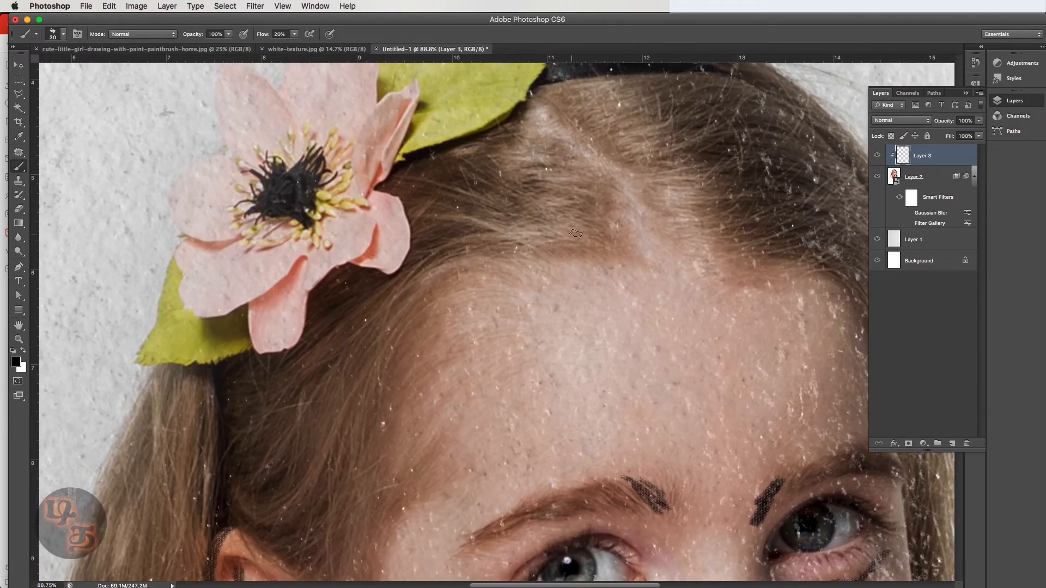
Try filling the hair on both sides of the parting with thick horizontal strokes from a 35 px brush.
key(bracketright)
mouse_move(635, 250)
mouse_down()
mouse_move(629, 354)
mouse_move(554, 336)
mouse_up()
key(super+z)
drag(643, 346, 527, 333)
drag(622, 325, 476, 327)
mouse_move(617, 312)
mouse_down()
mouse_move(483, 312)
mouse_move(462, 297)
mouse_up()
drag(603, 285, 469, 280)
drag(593, 264, 472, 274)
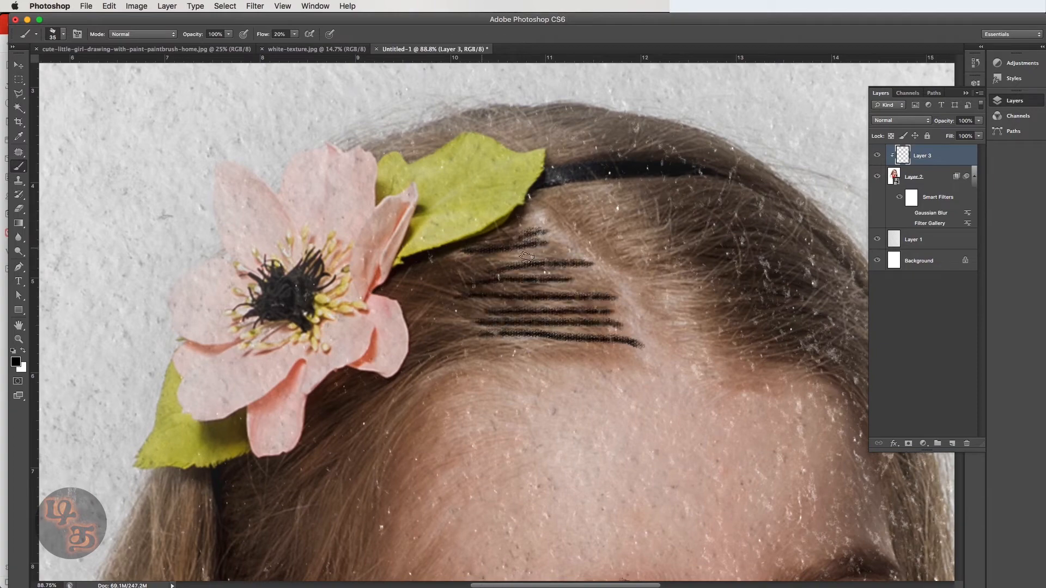
drag(546, 232, 463, 254)
drag(546, 251, 390, 290)
drag(643, 347, 422, 324)
drag(551, 350, 432, 352)
drag(484, 313, 416, 324)
drag(603, 246, 448, 265)
drag(411, 249, 519, 236)
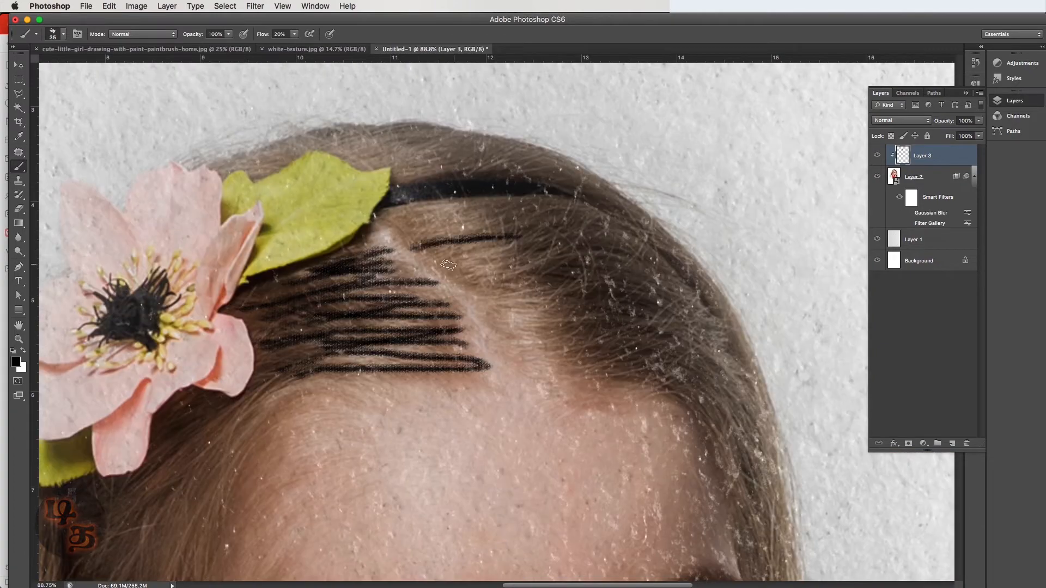
drag(438, 263, 557, 252)
mouse_move(459, 274)
mouse_down()
mouse_move(544, 261)
mouse_move(564, 280)
mouse_up()
drag(480, 293, 586, 285)
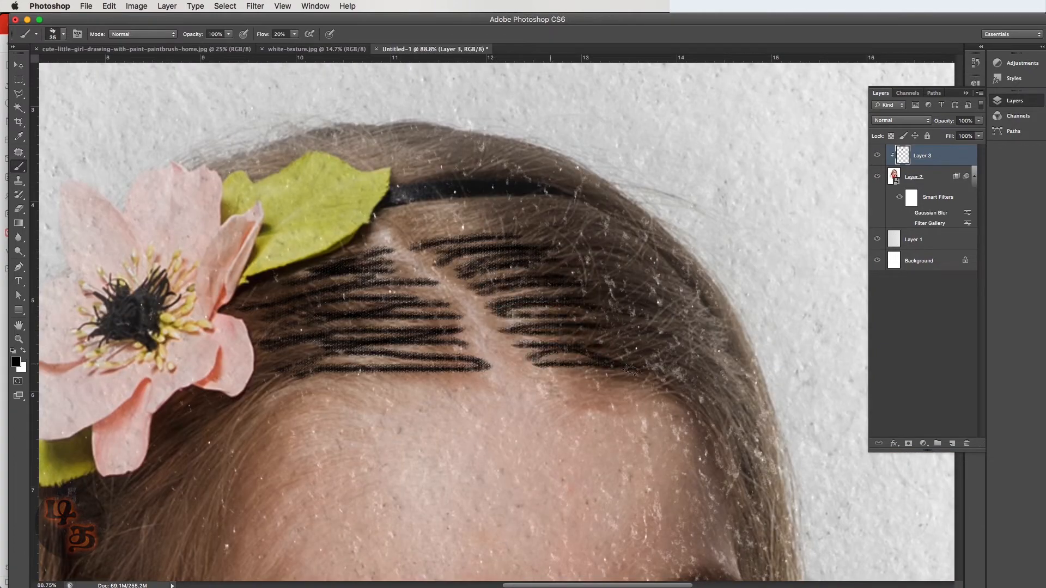
key(super+minus)
key(super+minus)
key(super+minus)
key(super+minus)
key(super+z)
drag(491, 276, 540, 284)
Erase the thick hair strokes around the parting with the Eraser at 100 px.
key(e)
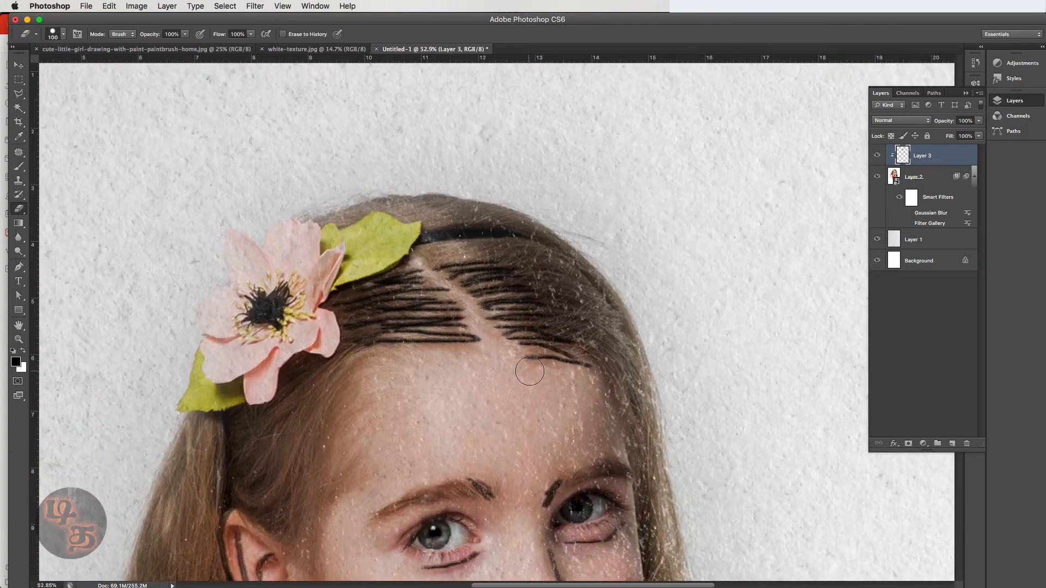
mouse_move(530, 371)
mouse_down()
mouse_move(394, 283)
mouse_move(348, 330)
mouse_up()
drag(412, 294, 453, 303)
With a much finer pastel brush, draw thin hair strands on the flower side of the parting, following the hair's direction.
key(b)
right_click(517, 310)
key(Escape)
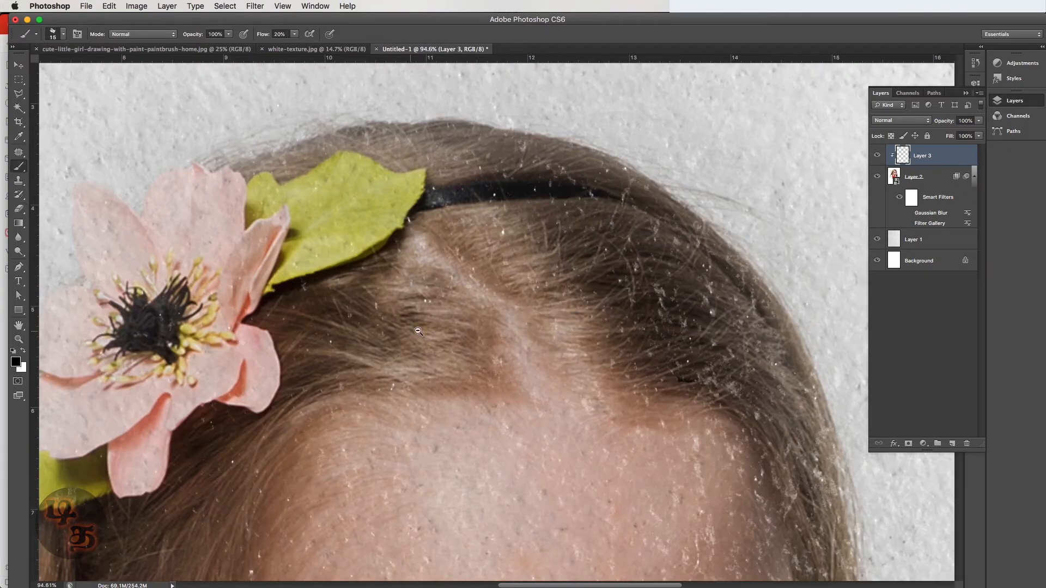
scroll(417, 332, up, 2)
drag(376, 255, 283, 293)
drag(406, 240, 332, 265)
mouse_move(405, 254)
mouse_down()
mouse_move(317, 282)
mouse_move(435, 256)
mouse_up()
mouse_move(309, 302)
mouse_down()
mouse_move(433, 262)
mouse_move(470, 288)
mouse_up()
mouse_move(343, 324)
mouse_down()
mouse_move(468, 293)
mouse_move(477, 301)
mouse_up()
mouse_move(368, 348)
mouse_down()
mouse_move(441, 315)
mouse_move(523, 304)
mouse_up()
mouse_move(392, 360)
mouse_down()
mouse_move(453, 322)
mouse_move(507, 317)
mouse_up()
mouse_move(381, 361)
mouse_down()
mouse_move(505, 330)
mouse_move(503, 343)
mouse_up()
mouse_move(406, 382)
mouse_down()
mouse_move(539, 354)
mouse_move(543, 401)
mouse_up()
mouse_move(401, 374)
mouse_down()
mouse_move(537, 387)
mouse_move(537, 349)
mouse_up()
drag(392, 350, 516, 327)
drag(367, 327, 461, 301)
drag(347, 314, 424, 293)
drag(353, 294, 451, 264)
drag(303, 279, 413, 244)
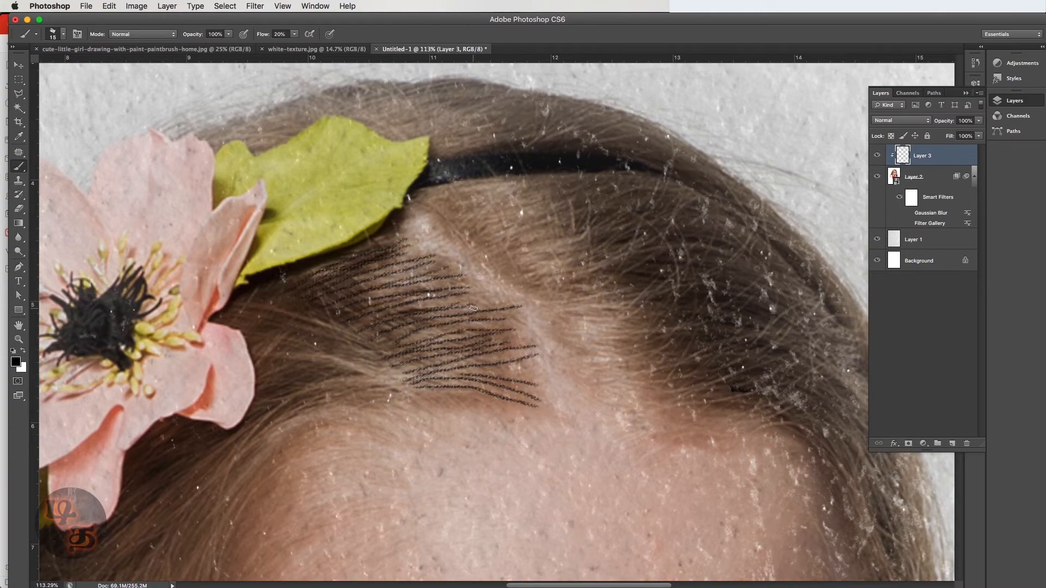
drag(385, 337, 479, 306)
drag(414, 327, 352, 334)
drag(283, 388, 331, 374)
mouse_move(295, 362)
mouse_down()
mouse_move(330, 354)
mouse_move(313, 343)
mouse_up()
drag(393, 262, 325, 274)
Draw matching thin hair strands on the other side of the parting, from the headband down to the hairline.
drag(309, 239, 409, 202)
drag(318, 244, 400, 207)
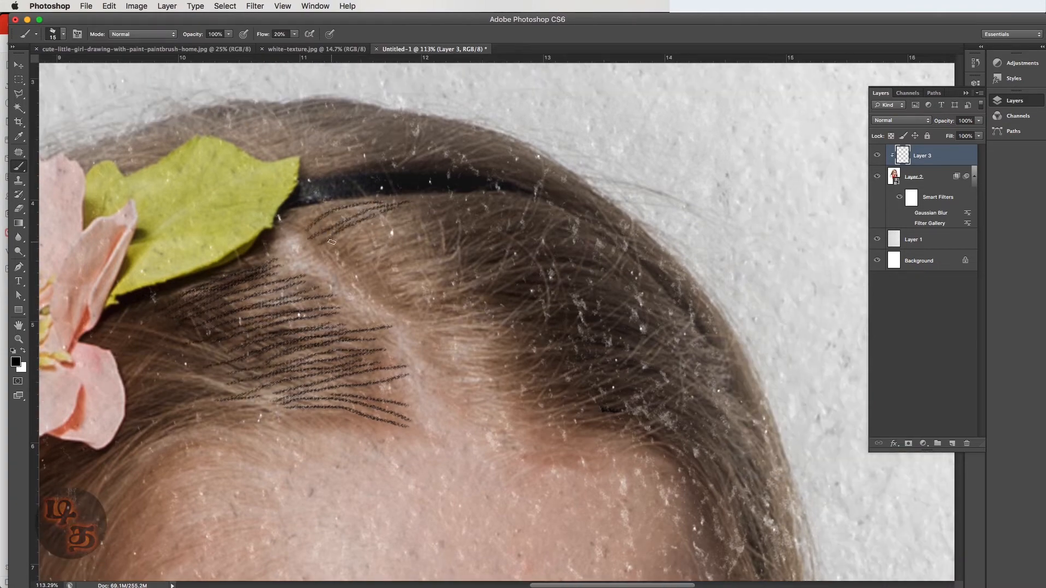
drag(328, 262, 409, 220)
mouse_move(348, 269)
mouse_down()
mouse_move(428, 235)
mouse_move(427, 247)
mouse_up()
mouse_move(373, 291)
mouse_down()
mouse_move(452, 255)
mouse_move(446, 268)
mouse_up()
drag(395, 318, 462, 277)
drag(412, 323, 460, 292)
mouse_move(439, 327)
mouse_down()
mouse_move(376, 259)
mouse_move(401, 240)
mouse_up()
mouse_move(360, 274)
mouse_down()
mouse_move(424, 245)
mouse_move(451, 257)
mouse_up()
drag(376, 291, 448, 277)
drag(437, 358, 515, 342)
drag(460, 368, 537, 354)
drag(242, 165, 320, 144)
mouse_move(270, 187)
mouse_down()
mouse_move(335, 153)
mouse_move(342, 162)
mouse_up()
drag(293, 208, 344, 183)
mouse_move(318, 230)
mouse_down()
mouse_move(392, 190)
mouse_move(391, 204)
mouse_up()
drag(352, 254, 419, 220)
mouse_move(368, 275)
mouse_down()
mouse_move(416, 248)
mouse_move(440, 266)
mouse_up()
drag(382, 303, 429, 282)
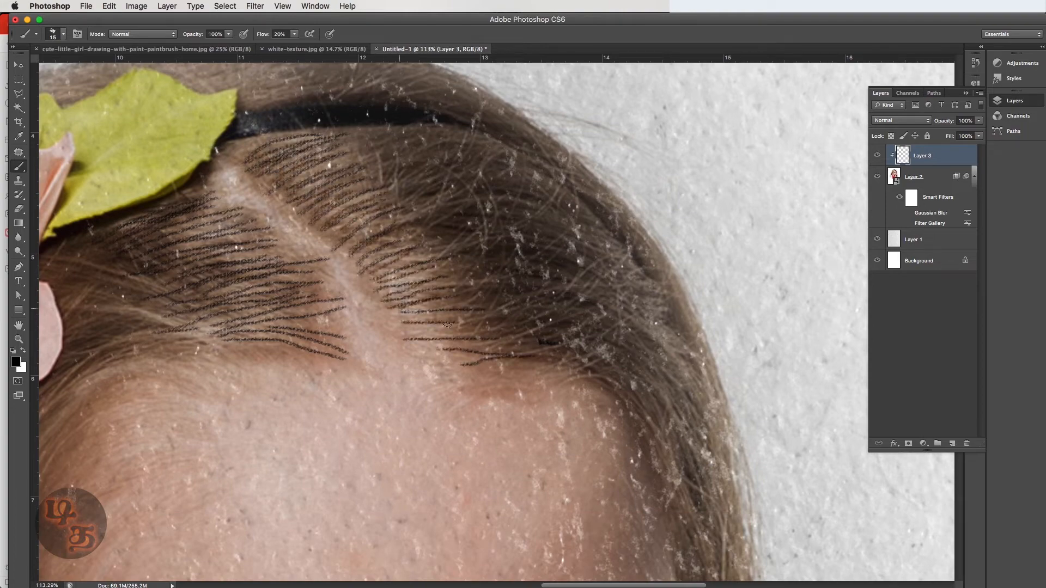
mouse_move(403, 330)
mouse_down()
mouse_move(460, 326)
mouse_move(528, 361)
mouse_up()
Reduce the brush to 10 px and draw fine strands along the outer edge of the long hair beside the white sleeve.
key(super+0)
scroll(428, 253, up, 10)
key(bracketleft)
mouse_move(372, 167)
mouse_down()
mouse_move(321, 358)
mouse_move(331, 316)
mouse_move(327, 346)
mouse_up()
mouse_move(322, 290)
mouse_down()
mouse_move(303, 394)
mouse_move(290, 403)
mouse_up()
drag(347, 228, 288, 415)
mouse_move(351, 236)
mouse_down()
mouse_move(314, 358)
mouse_move(417, 219)
mouse_up()
drag(398, 217, 357, 346)
drag(387, 221, 360, 336)
drag(426, 186, 407, 257)
drag(417, 244, 439, 158)
key(super+z)
drag(366, 355, 406, 242)
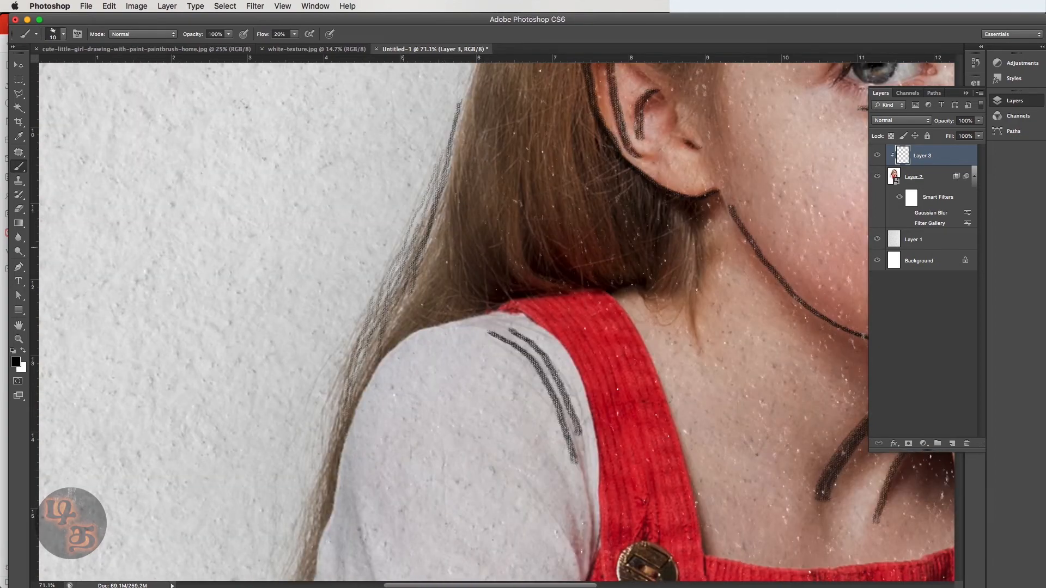
Draw more fine strands along the outer hair edge, from the level of the ear down past the white sleeve.
drag(447, 131, 394, 313)
mouse_move(402, 308)
mouse_down()
mouse_move(432, 200)
mouse_move(383, 362)
mouse_up()
mouse_move(379, 382)
mouse_down()
mouse_move(420, 282)
mouse_move(383, 363)
mouse_up()
drag(435, 248, 395, 316)
mouse_move(327, 534)
mouse_down()
mouse_move(411, 320)
mouse_move(390, 422)
mouse_up()
drag(331, 191, 282, 337)
drag(361, 181, 163, 518)
Draw a few thin loose strands over the crown of the head above the flower's leaf.
drag(490, 109, 252, 492)
drag(259, 206, 339, 167)
mouse_move(261, 200)
mouse_down()
mouse_move(357, 175)
mouse_move(338, 171)
mouse_up()
drag(274, 189, 388, 178)
drag(243, 202, 348, 179)
drag(289, 183, 357, 171)
Draw fine strands along the outer edge of the hair on the resting-hand side, from eye level down past the hand.
drag(733, 510, 404, 306)
drag(377, 248, 400, 419)
mouse_move(379, 243)
mouse_down()
mouse_move(401, 426)
mouse_move(375, 341)
mouse_up()
drag(376, 222, 387, 317)
mouse_move(373, 265)
mouse_down()
mouse_move(386, 358)
mouse_move(338, 155)
mouse_move(378, 294)
mouse_up()
drag(345, 140, 361, 196)
drag(331, 90, 349, 219)
drag(339, 206, 381, 334)
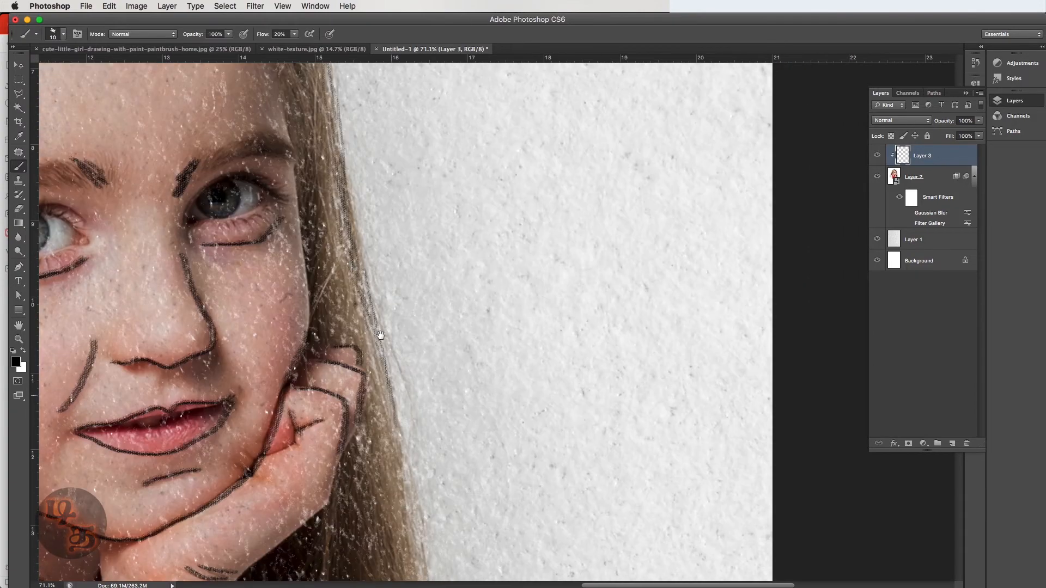
drag(403, 420, 356, 206)
drag(357, 205, 385, 350)
drag(354, 237, 384, 399)
mouse_move(377, 387)
mouse_down()
mouse_move(342, 157)
mouse_move(392, 446)
mouse_up()
drag(402, 436, 377, 319)
Enlarge the brush to 25 px and outline the sleeve cuff on the forearm supporting the chin.
drag(196, 315, 414, 309)
key(bracketright)
key(bracketright)
key(bracketright)
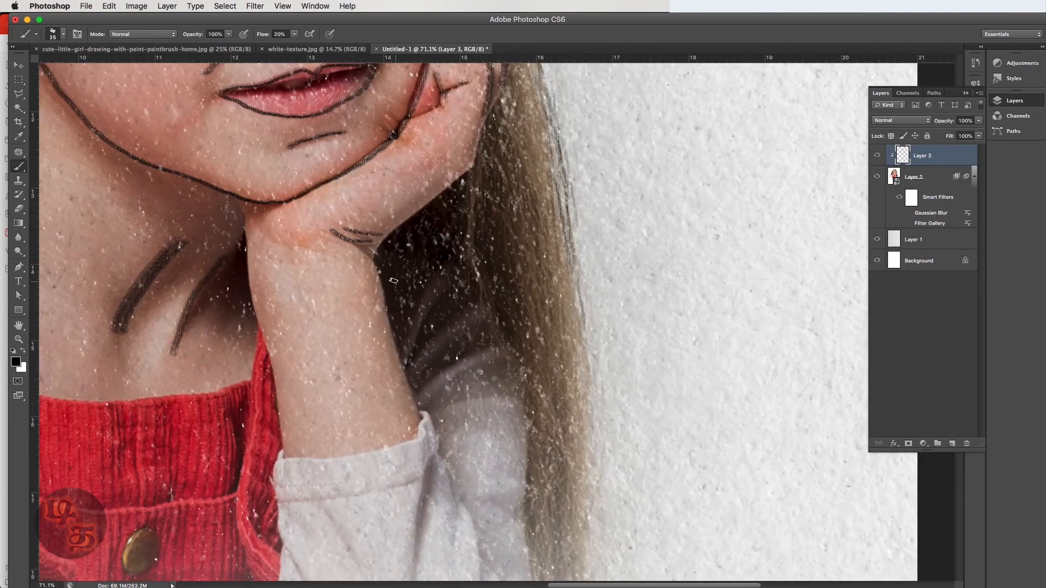
mouse_move(251, 276)
mouse_down()
mouse_move(285, 459)
mouse_move(421, 408)
mouse_up()
drag(376, 266, 389, 304)
drag(408, 229, 305, 231)
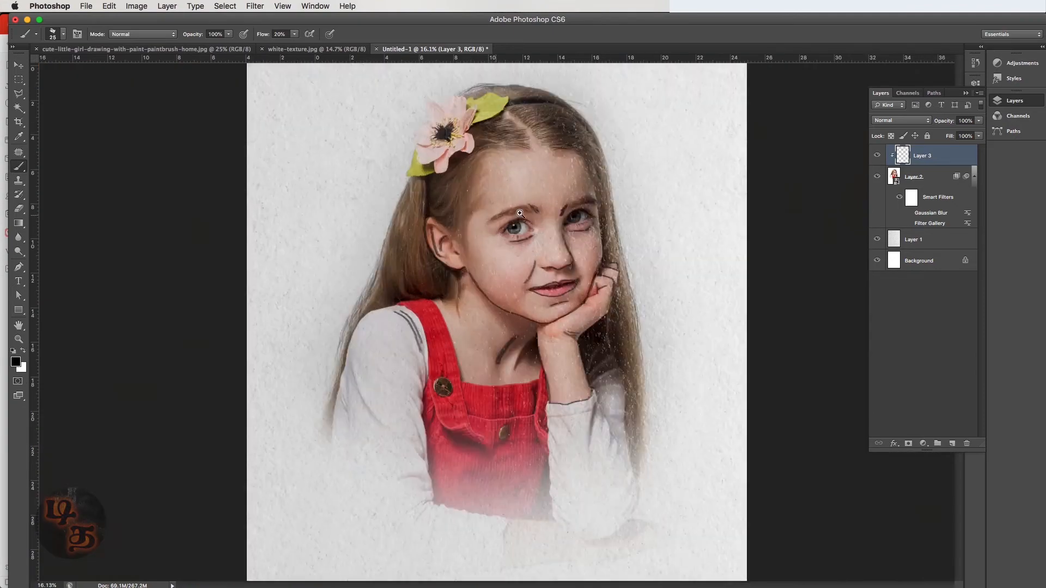
Fill in both eyebrows with short 25 px strokes that follow the direction of the brow hairs.
drag(545, 204, 637, 207)
drag(463, 237, 614, 175)
key(super+z)
mouse_move(599, 184)
mouse_down()
mouse_move(648, 168)
mouse_move(691, 197)
mouse_up()
mouse_move(535, 207)
mouse_down()
mouse_move(610, 190)
mouse_move(656, 204)
mouse_up()
drag(725, 185, 473, 217)
mouse_move(598, 169)
mouse_down()
mouse_move(556, 203)
mouse_move(621, 173)
mouse_up()
mouse_move(598, 192)
mouse_down()
mouse_move(635, 170)
mouse_move(676, 184)
mouse_up()
drag(579, 182, 616, 167)
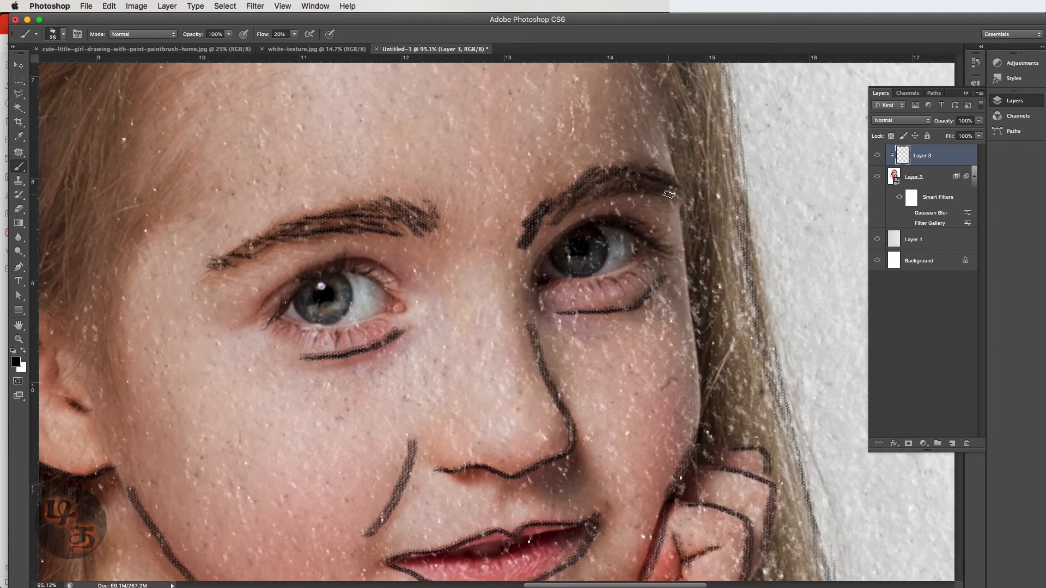
Reduce the brush to 10 px and draw thin strands along the upper forehead hairline beside the flower.
key(super+0)
drag(473, 148, 605, 157)
key(bracketleft)
key(bracketleft)
key(bracketleft)
drag(662, 262, 612, 251)
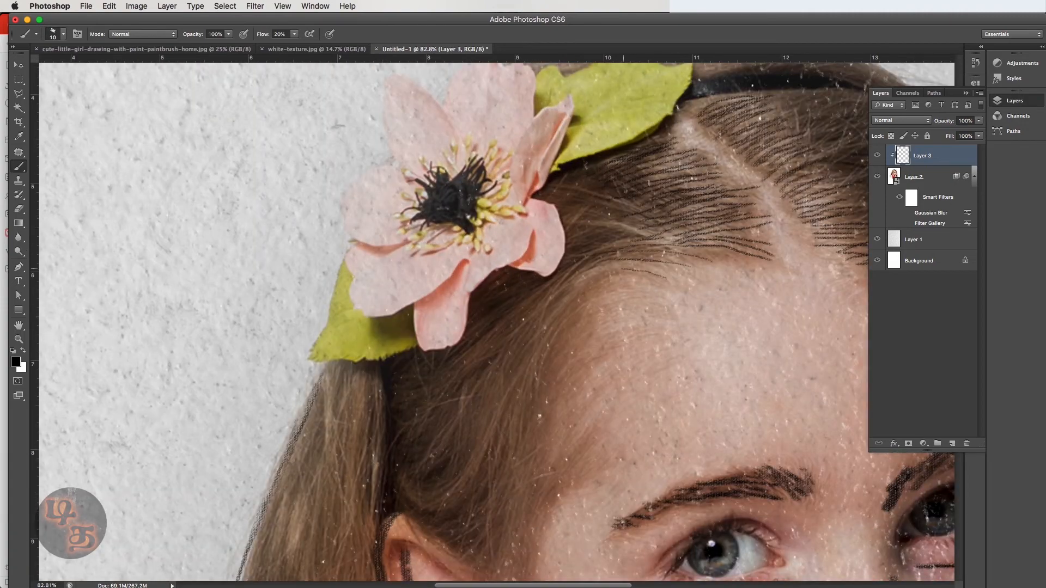
drag(678, 287, 600, 268)
drag(656, 295, 582, 276)
drag(692, 268, 619, 258)
mouse_move(647, 306)
mouse_down()
mouse_move(552, 295)
mouse_move(569, 299)
mouse_up()
drag(649, 303, 564, 305)
drag(653, 321, 591, 325)
drag(629, 322, 569, 339)
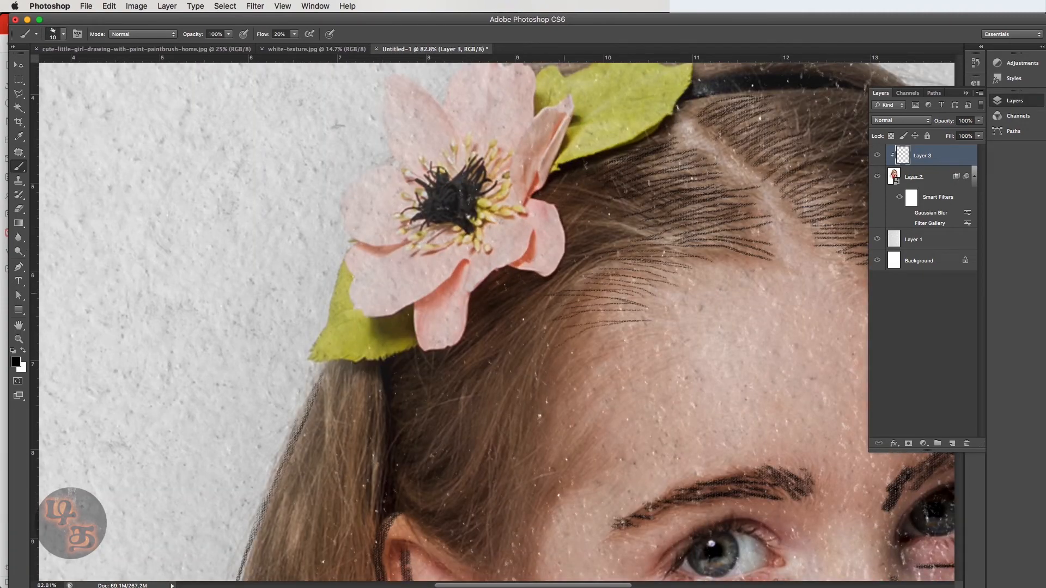
Continue the thin strands down the temple hairline towards the ear, angling them with the hair's direction.
drag(613, 262, 575, 279)
drag(621, 323, 561, 350)
mouse_move(627, 315)
mouse_down()
mouse_move(547, 322)
mouse_move(553, 371)
mouse_up()
drag(627, 333, 552, 360)
mouse_move(610, 349)
mouse_down()
mouse_move(555, 379)
mouse_move(569, 384)
mouse_move(585, 368)
mouse_up()
mouse_move(618, 361)
mouse_down()
mouse_move(556, 388)
mouse_move(539, 412)
mouse_up()
drag(619, 379, 557, 427)
drag(582, 391, 551, 405)
mouse_move(600, 384)
mouse_down()
mouse_move(540, 434)
mouse_move(554, 460)
mouse_up()
drag(581, 407, 534, 454)
drag(584, 433, 542, 470)
drag(583, 424, 562, 443)
mouse_move(576, 437)
mouse_down()
mouse_move(609, 324)
mouse_move(577, 372)
mouse_up()
drag(625, 336, 586, 373)
mouse_move(617, 353)
mouse_down()
mouse_move(575, 401)
mouse_move(570, 382)
mouse_up()
mouse_move(589, 312)
mouse_down()
mouse_move(558, 328)
mouse_move(579, 365)
mouse_move(563, 392)
mouse_up()
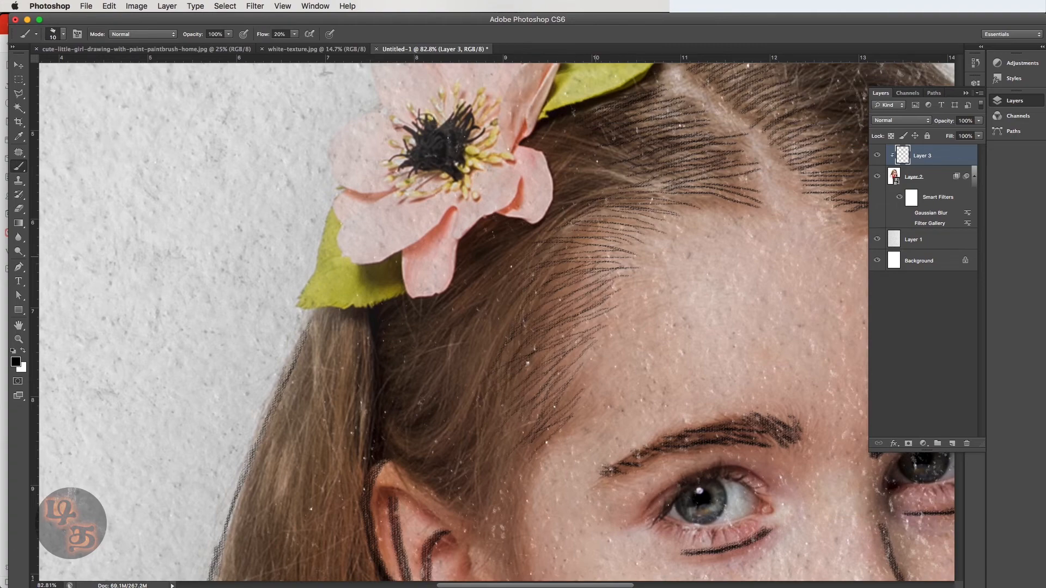
Turn the Gaussian Blur and Filter Gallery smart filters on Layer 2 back on, with the whole image in view.
key(super+0)
key(v)
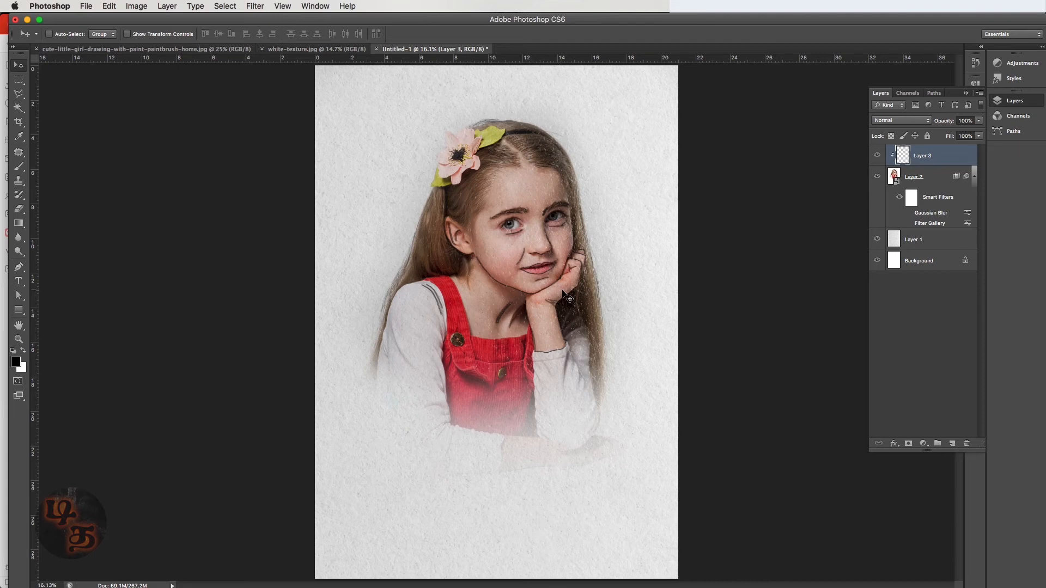
click(909, 223)
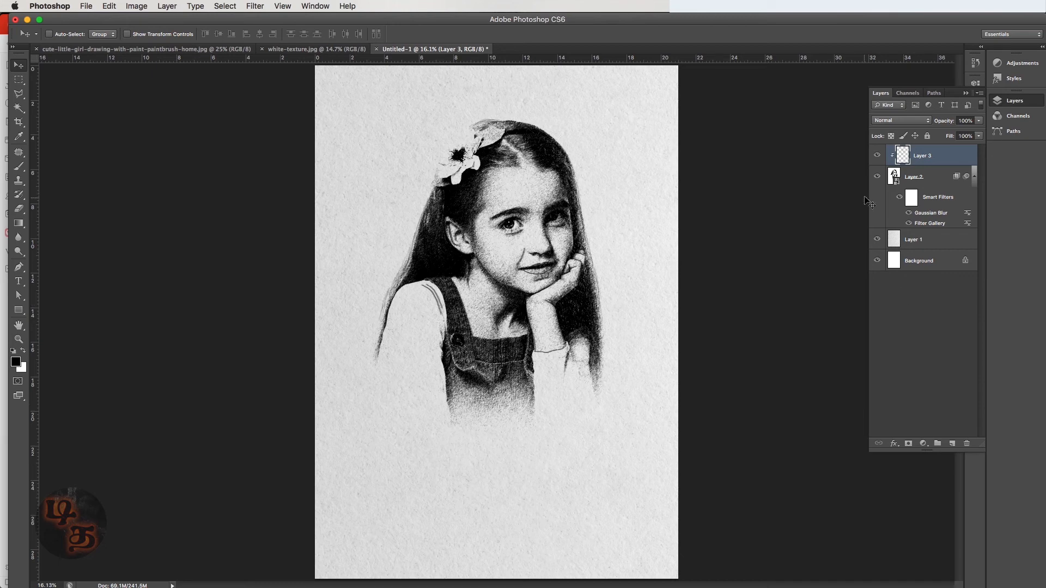
Compare the sketch with Layer 3 hidden and shown, and examine the drawn details up close and at full view.
click(876, 157)
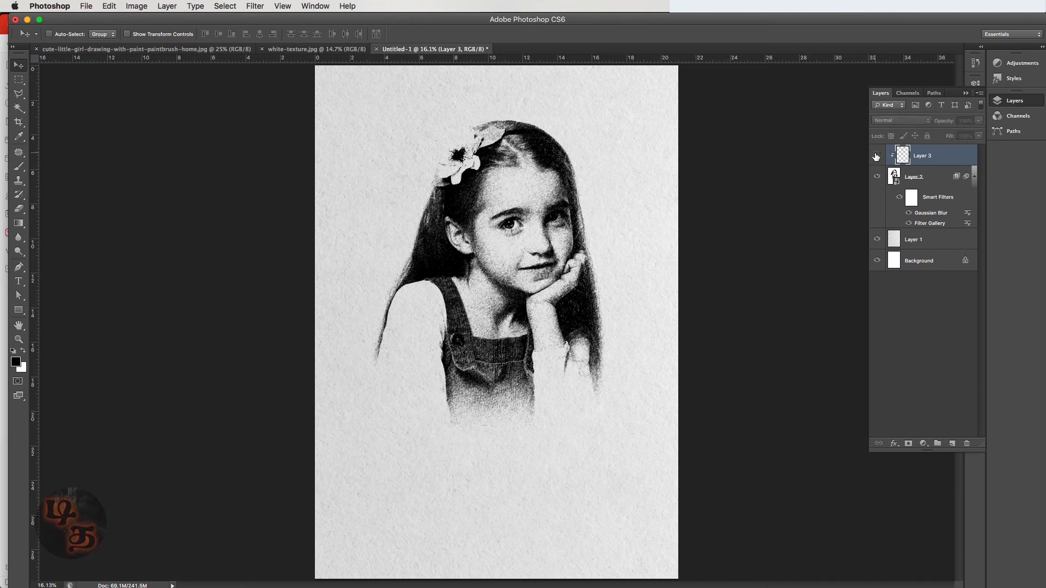
click(876, 157)
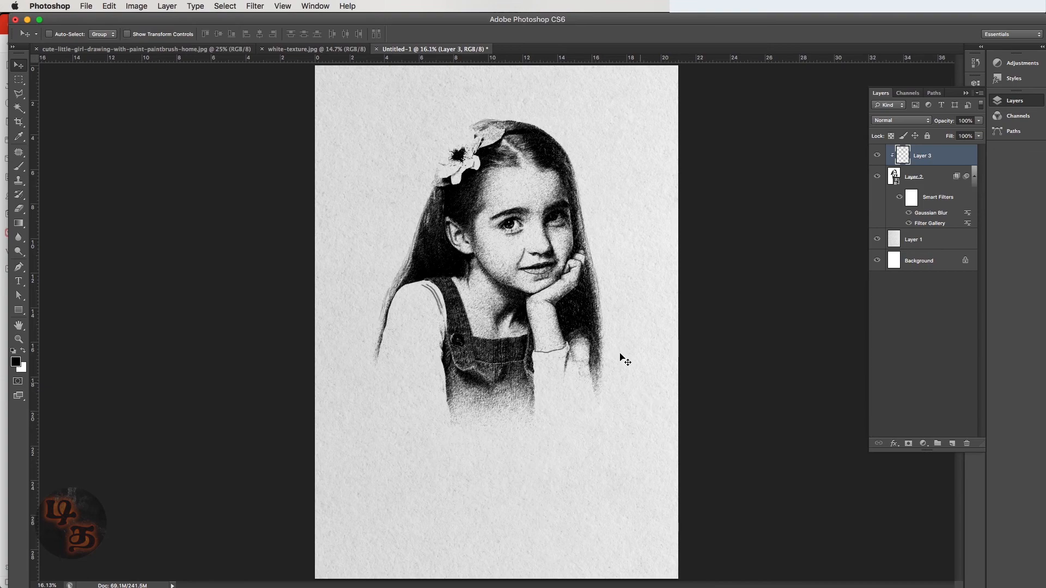
drag(513, 219, 683, 347)
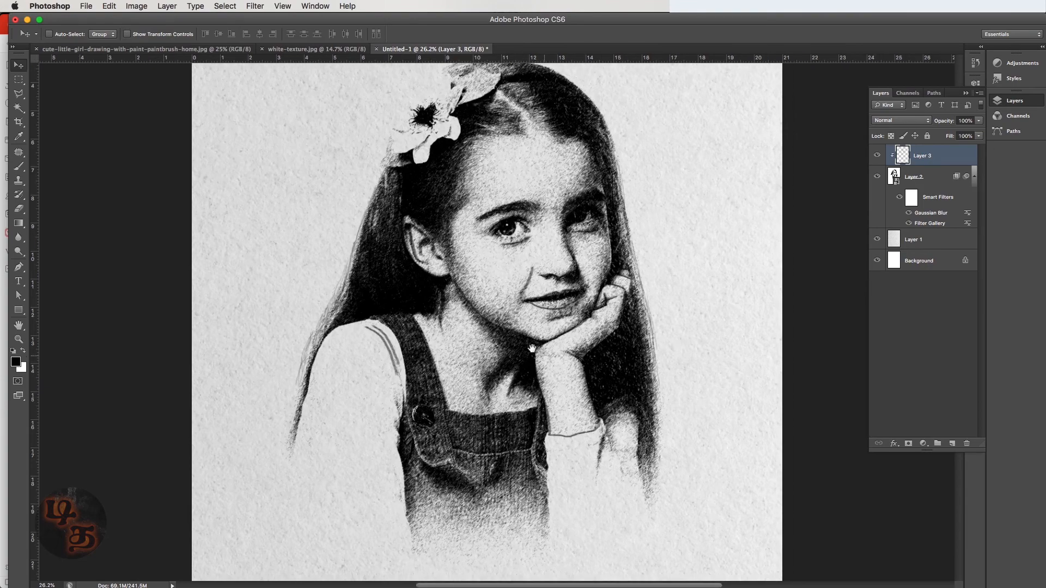
drag(496, 265, 497, 303)
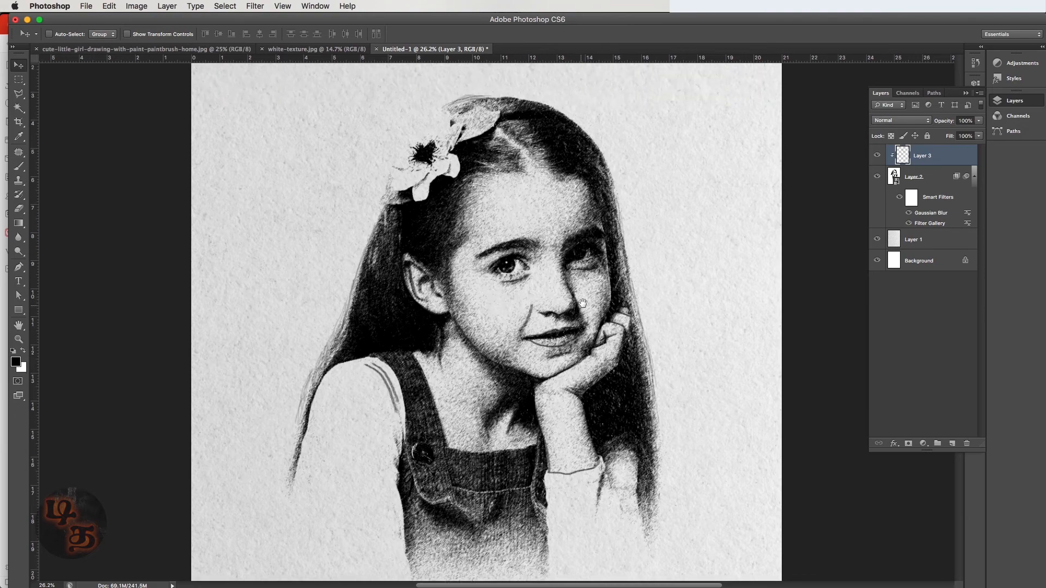
scroll(581, 298, down, 2)
key(super+0)
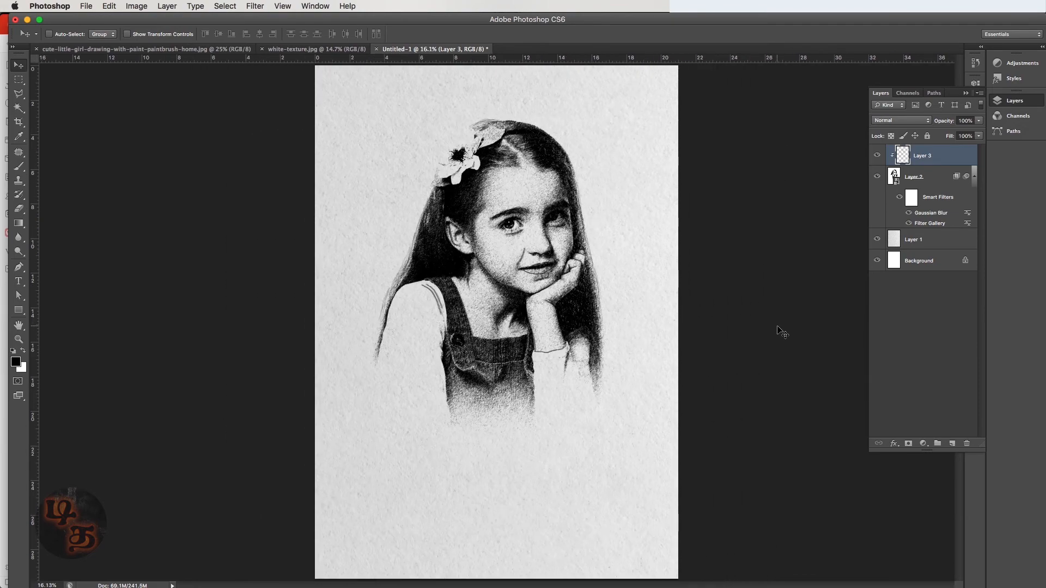